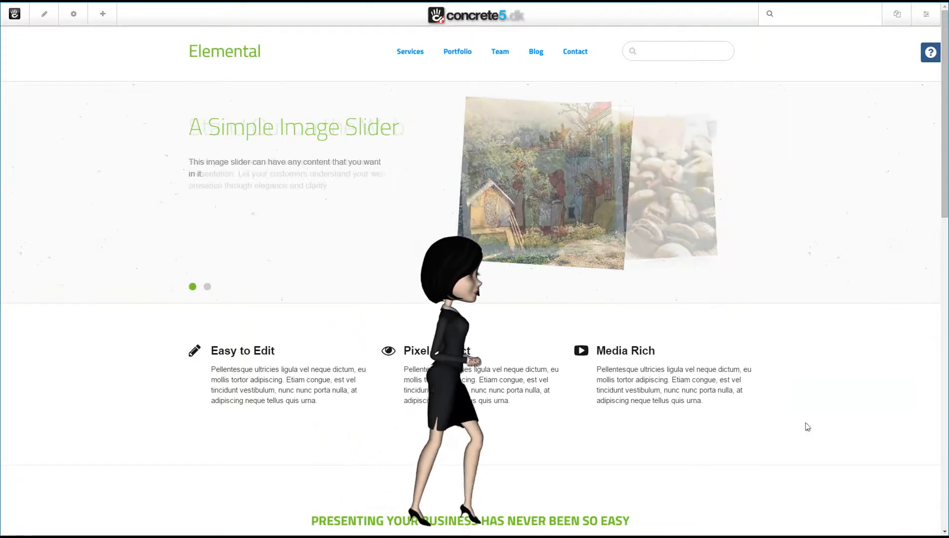
Install the C5DK Multilingual Content package from the add-on functionality page and go to its setup page.
{"action": "left_click", "coordinate": [927, 15]}
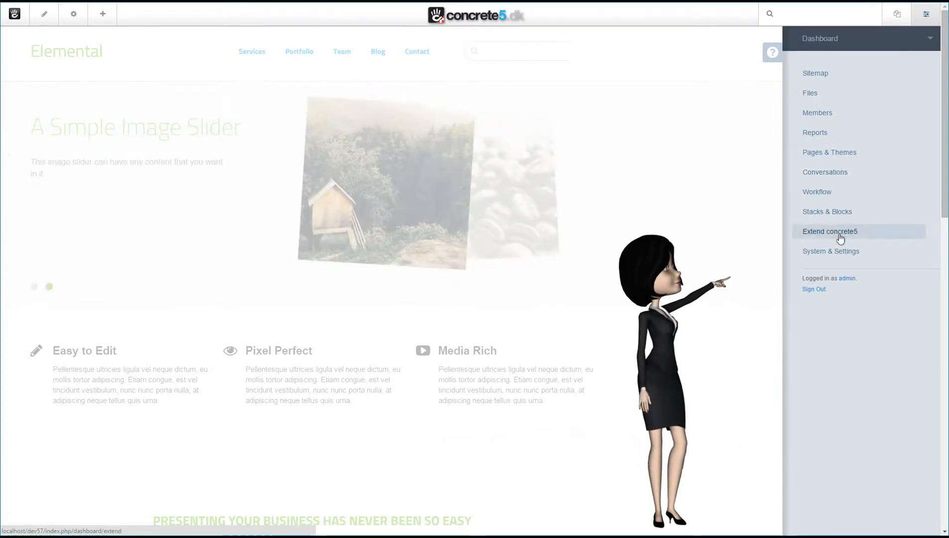
{"action": "left_click", "coordinate": [841, 239]}
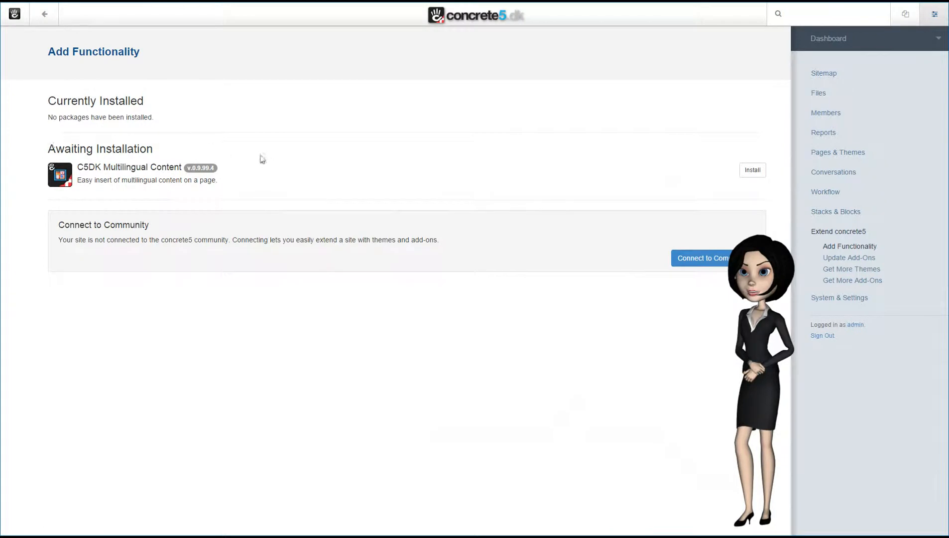
{"action": "left_click", "coordinate": [750, 175]}
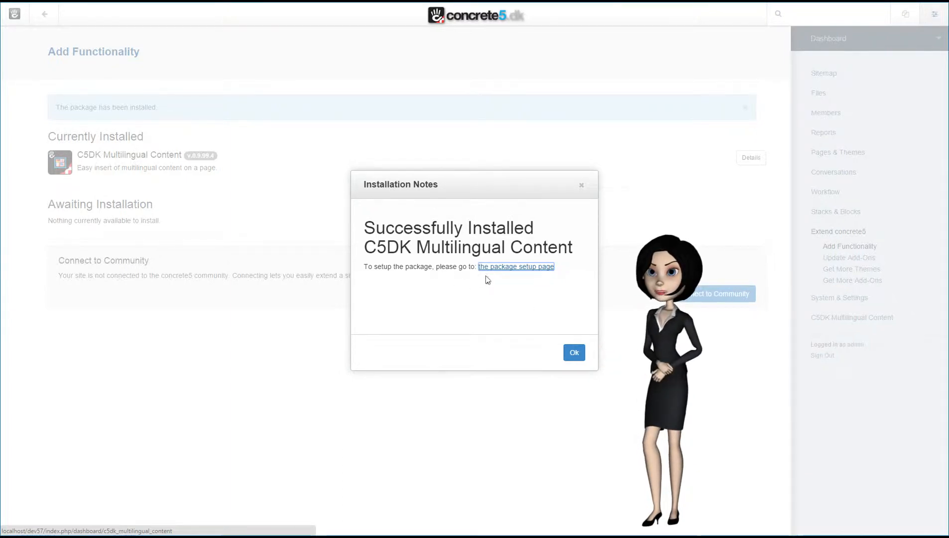
{"action": "left_click", "coordinate": [516, 269]}
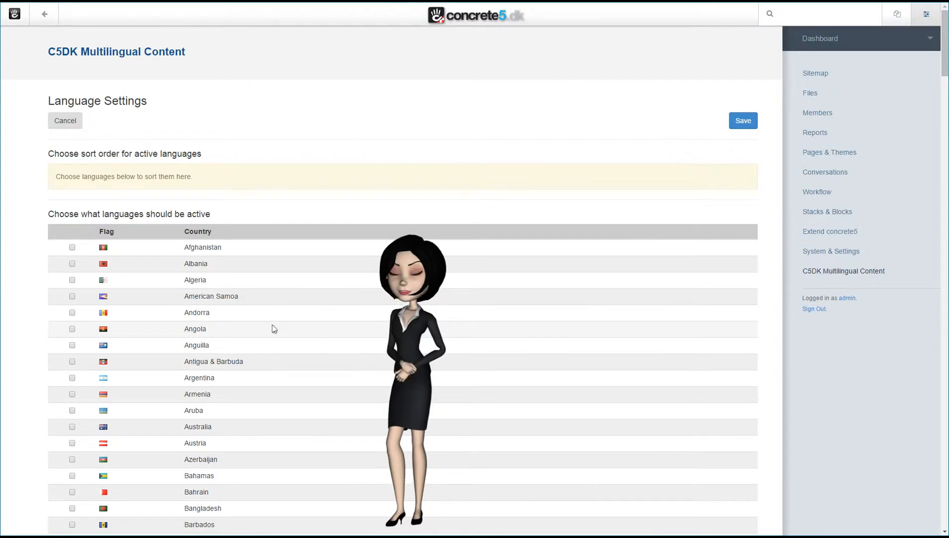
Activate Denmark, Germany and United States in the list of available languages.
{"action": "scroll", "coordinate": [274, 329], "scroll_direction": "down", "scroll_amount": 9}
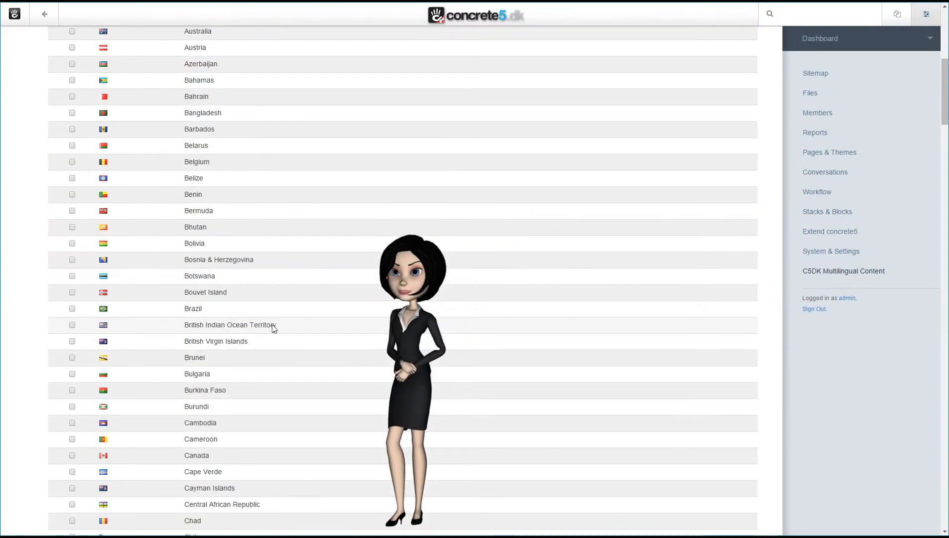
{"action": "scroll", "coordinate": [273, 329], "scroll_direction": "down", "scroll_amount": 5}
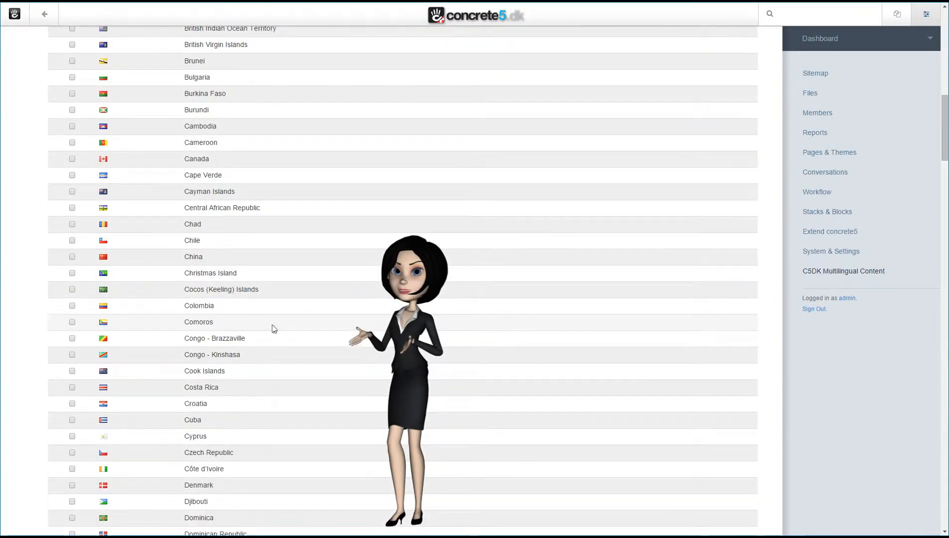
{"action": "scroll", "coordinate": [274, 329], "scroll_direction": "down", "scroll_amount": 1}
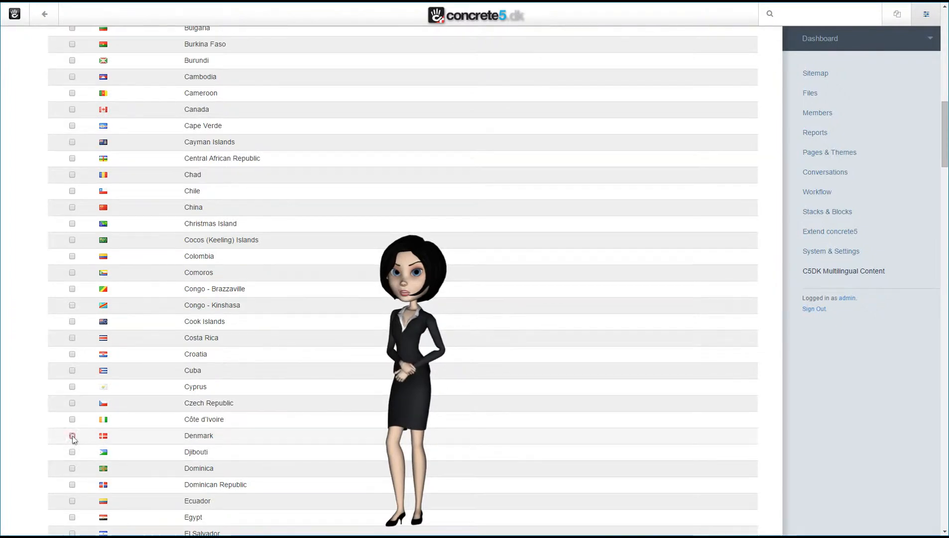
{"action": "scroll", "coordinate": [252, 384], "scroll_direction": "down", "scroll_amount": 9}
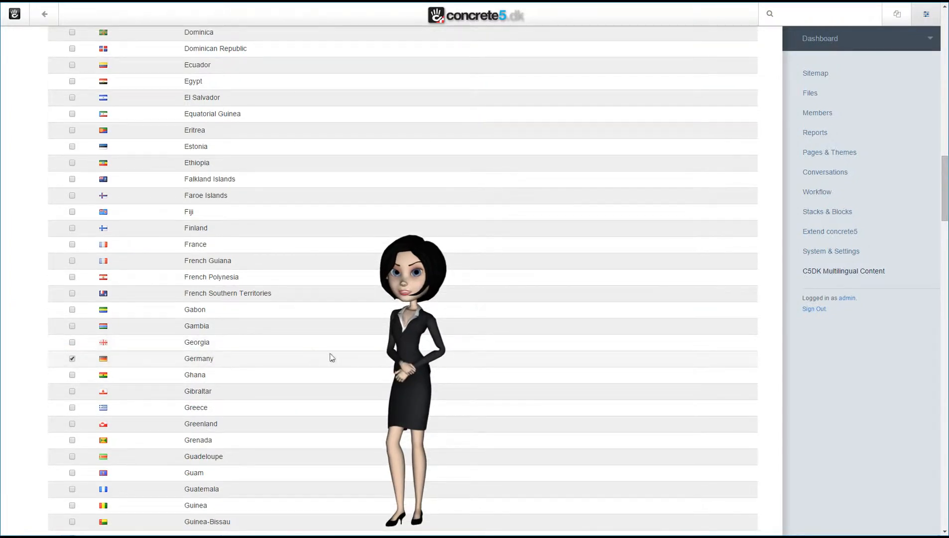
{"action": "scroll", "coordinate": [331, 358], "scroll_direction": "down", "scroll_amount": 10}
{"action": "scroll", "coordinate": [332, 357], "scroll_direction": "down", "scroll_amount": 20}
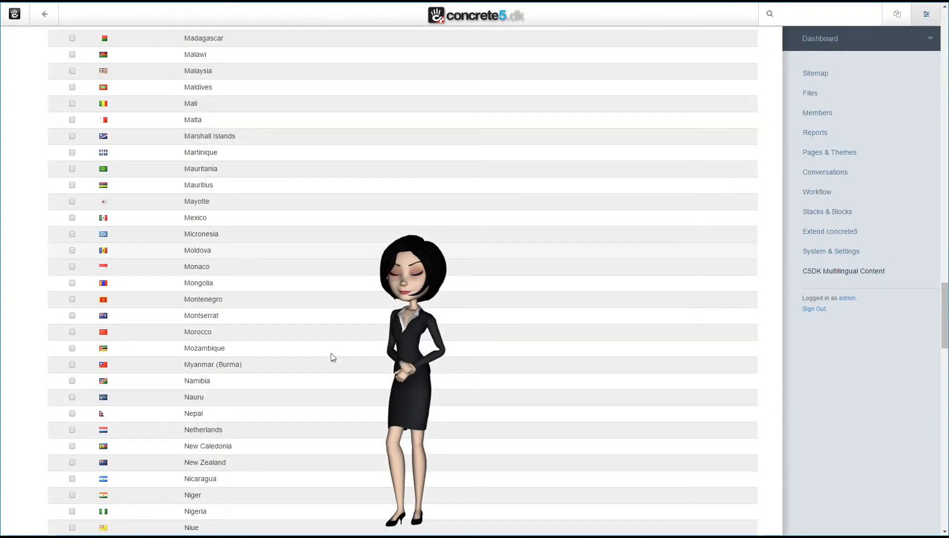
{"action": "scroll", "coordinate": [332, 357], "scroll_direction": "down", "scroll_amount": 20}
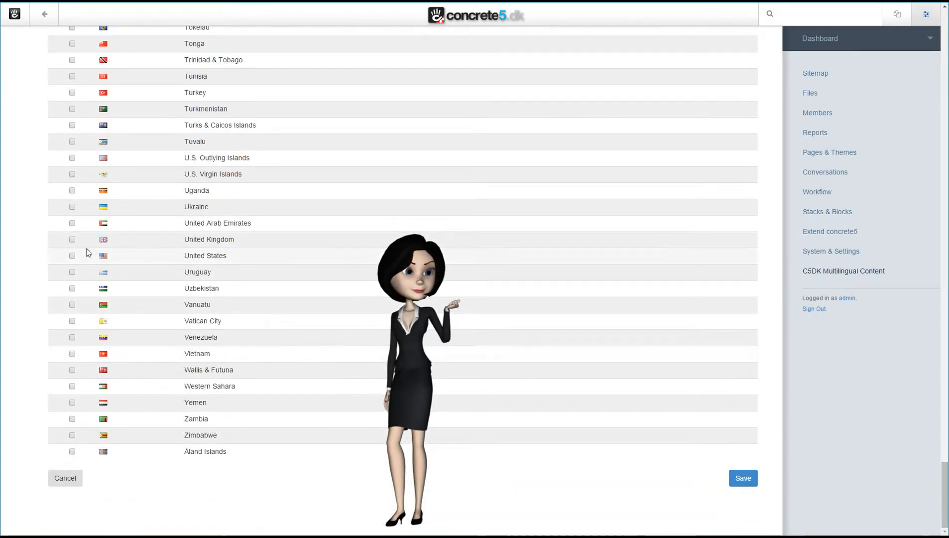
{"action": "left_click", "coordinate": [72, 256]}
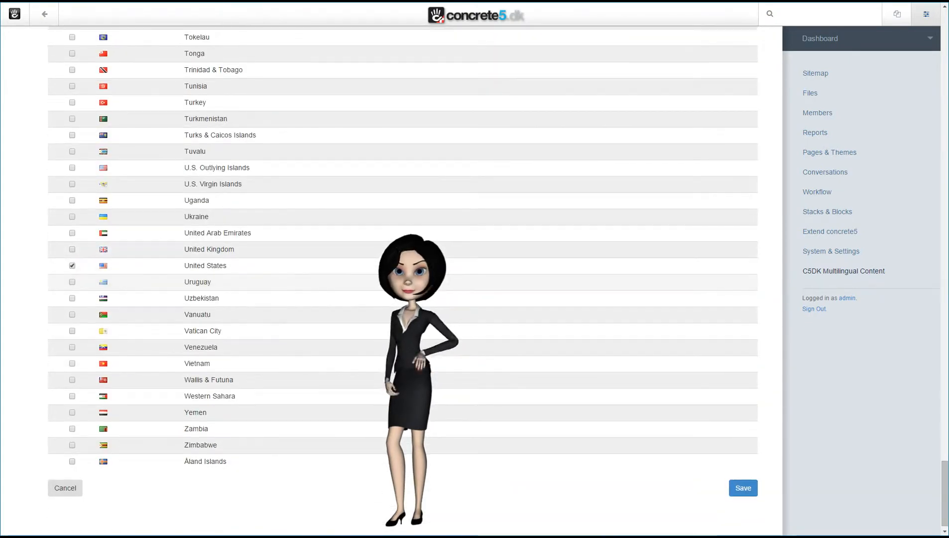
Sort the active languages as United States, Denmark, Germany and save the language settings.
{"action": "scroll", "coordinate": [402, 279], "scroll_direction": "up", "scroll_amount": 20}
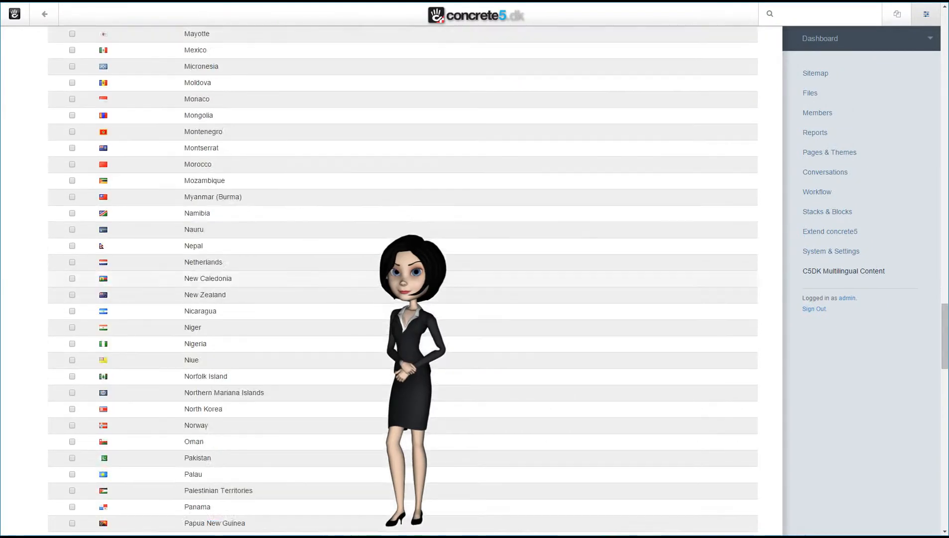
{"action": "scroll", "coordinate": [403, 279], "scroll_direction": "up", "scroll_amount": 20}
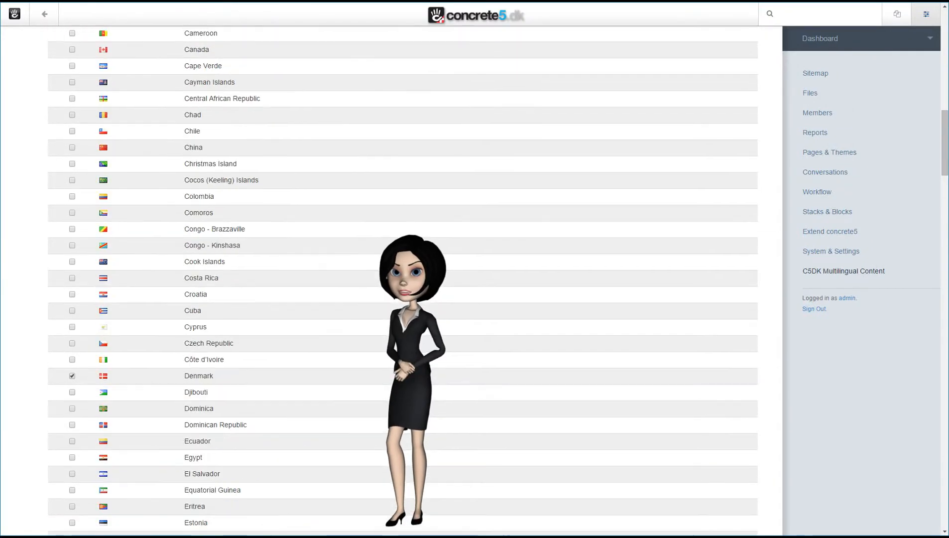
{"action": "scroll", "coordinate": [403, 279], "scroll_direction": "up", "scroll_amount": 7}
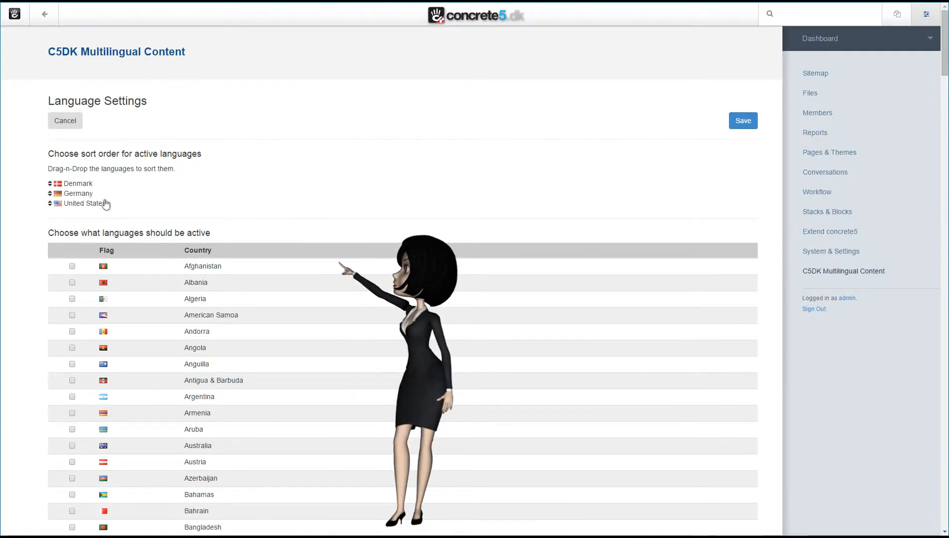
{"action": "left_click_drag", "start_coordinate": [72, 209], "coordinate": [73, 183]}
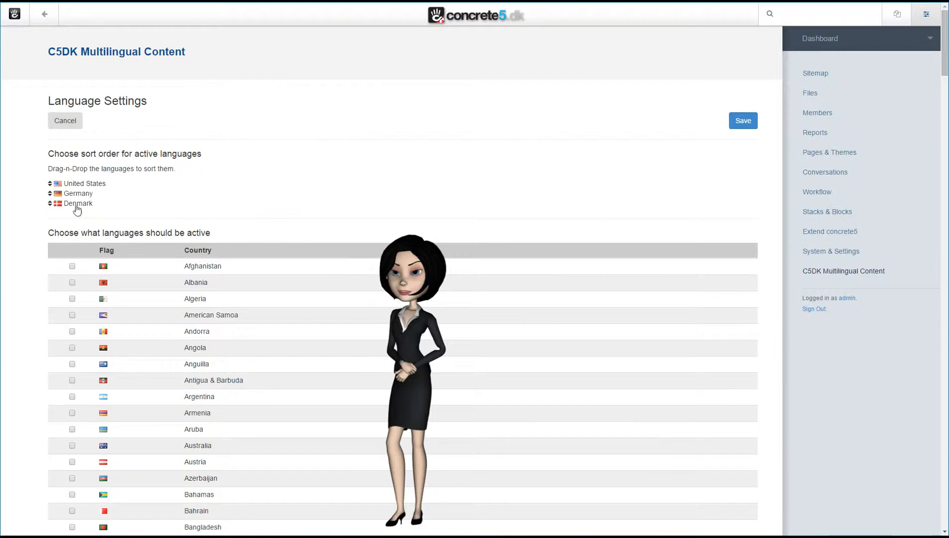
{"action": "left_click_drag", "start_coordinate": [75, 193], "coordinate": [76, 192]}
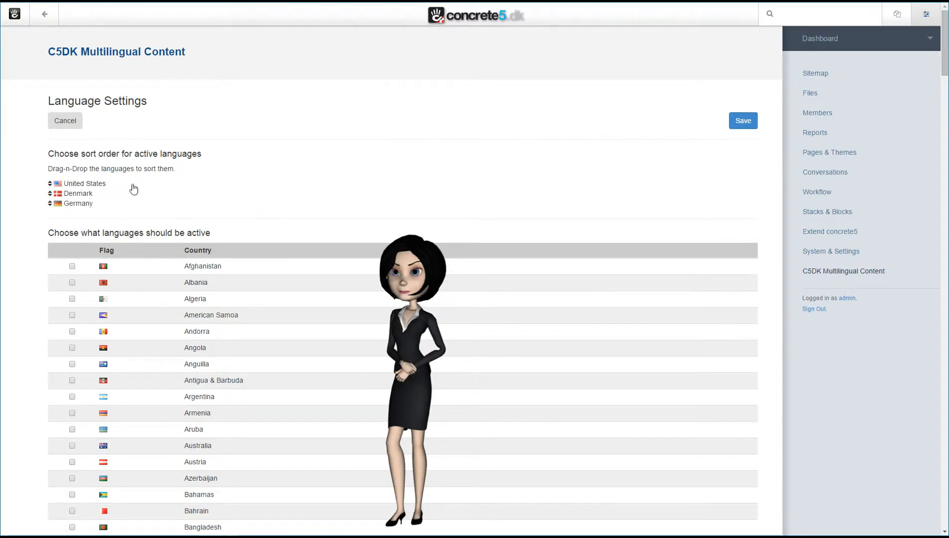
{"action": "left_click", "coordinate": [744, 122]}
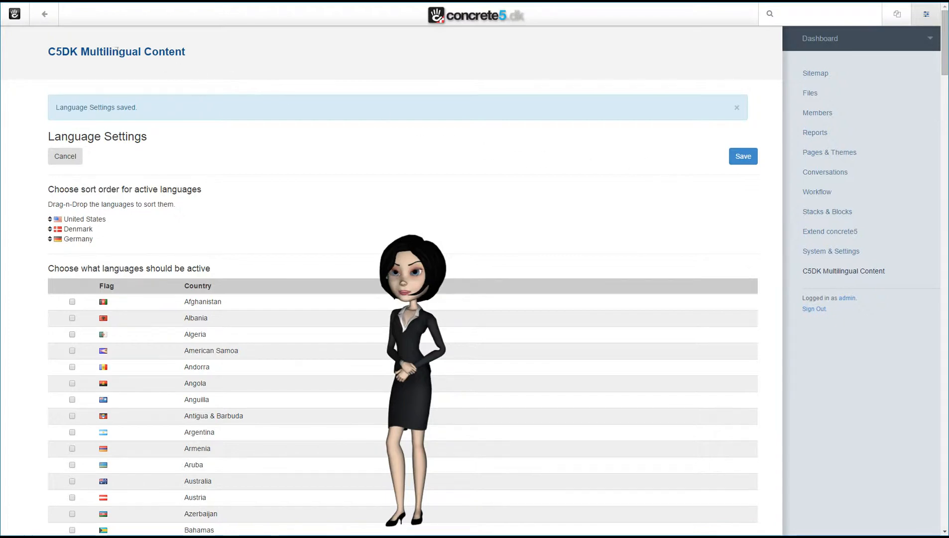
Return to the site's home page and add a Multilingual Content block just below the three feature columns.
{"action": "left_click", "coordinate": [45, 16]}
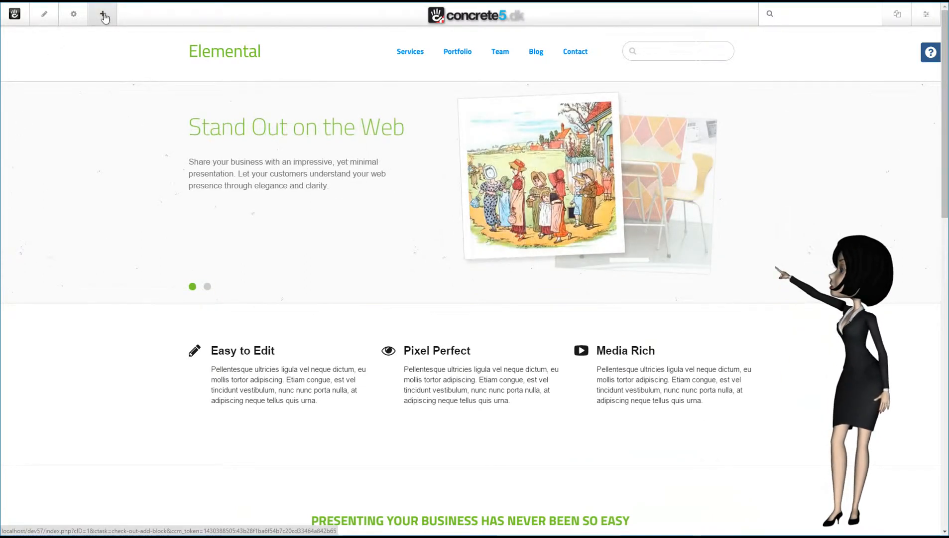
{"action": "left_click", "coordinate": [104, 15]}
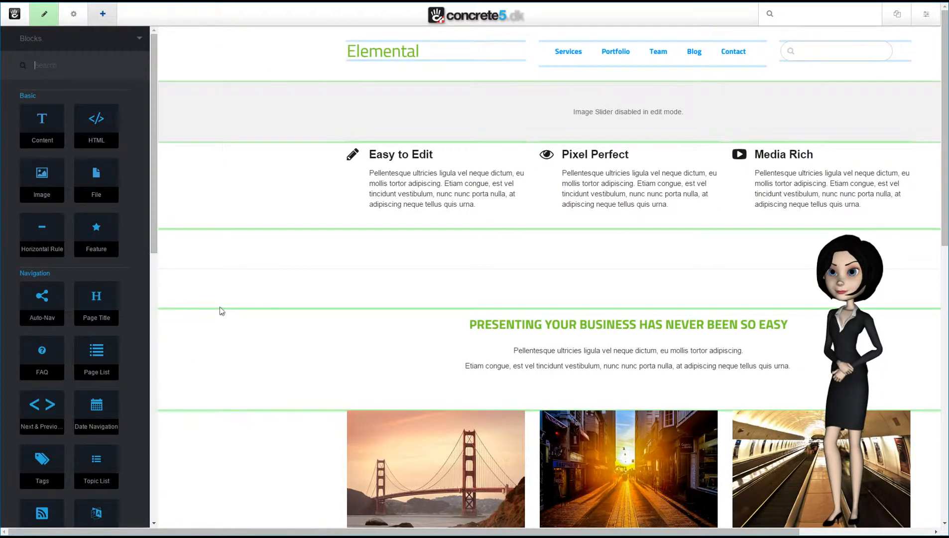
{"action": "scroll", "coordinate": [144, 245], "scroll_direction": "down", "scroll_amount": 10}
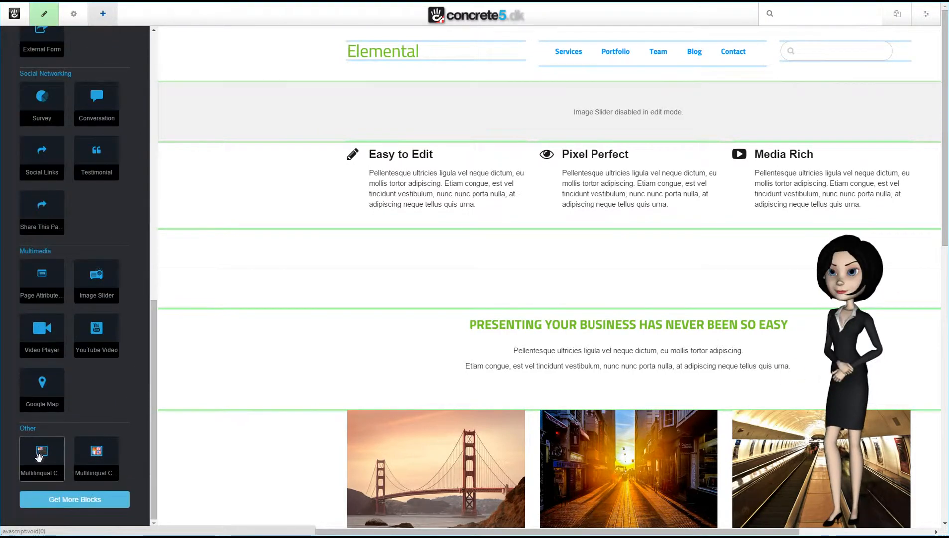
{"action": "left_click_drag", "start_coordinate": [40, 456], "coordinate": [293, 233]}
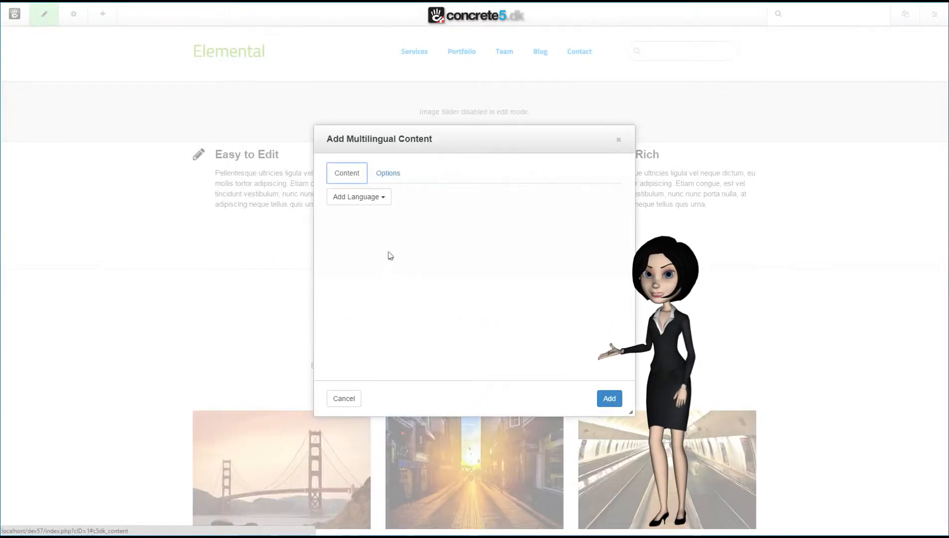
Add United States content with the line "This headline is written in English" and a placeholder paragraph starting "Phasellus nec libero nunc.".
{"action": "left_click", "coordinate": [384, 200]}
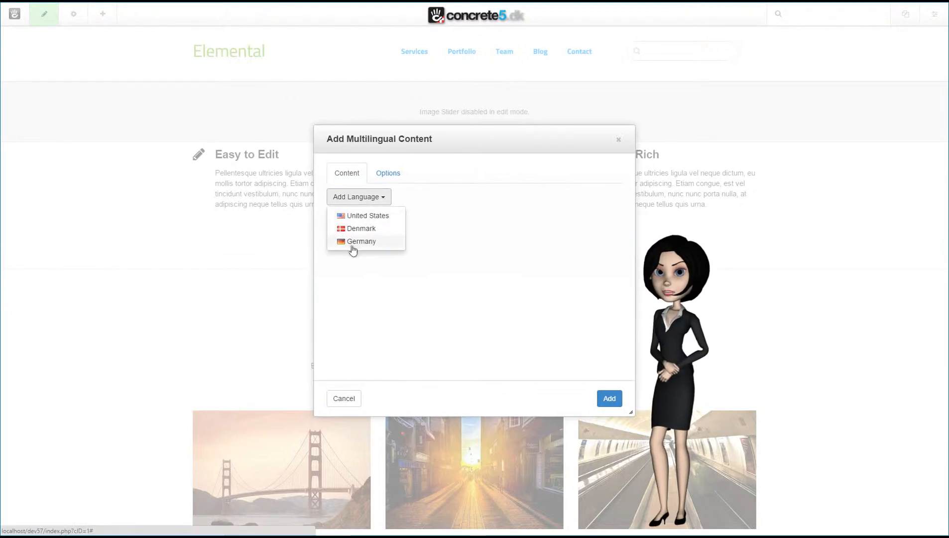
{"action": "left_click", "coordinate": [381, 217]}
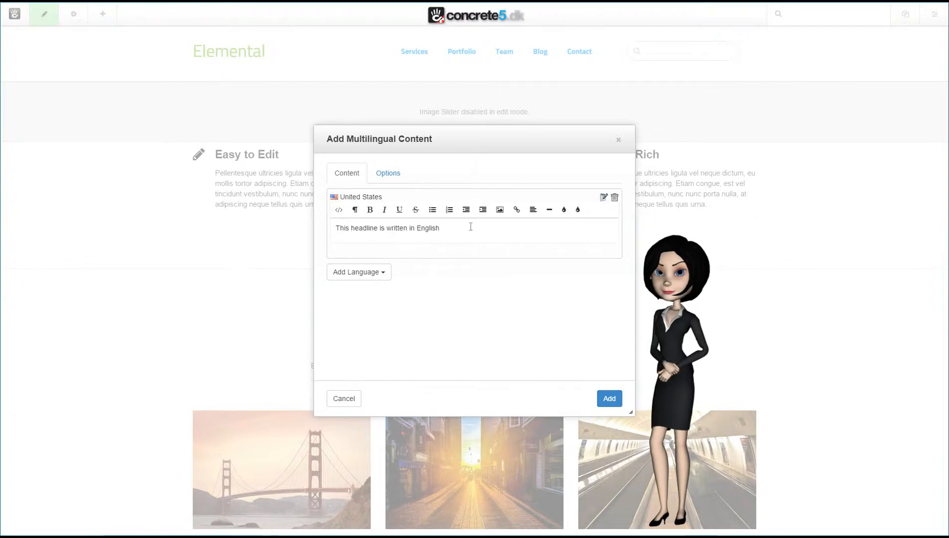
{"action": "key", "text": "Return"}
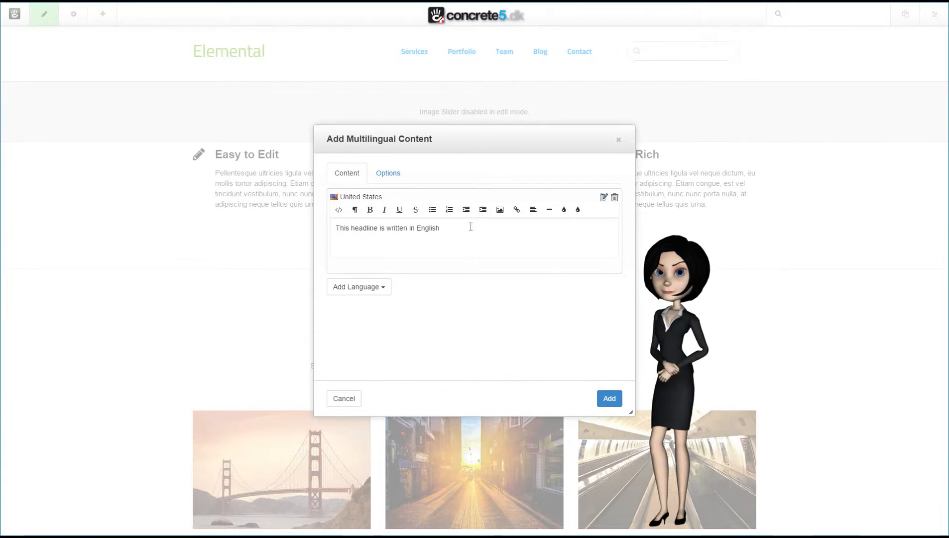
{"action": "type", "text": "Phasellus nec libero nunc. Etiam faucibus nisi volutpat aliquam porta. Aliquam molestie fringilla erat eu pretium. Fusce leo nunc, tristique ac risus eu, tincidunt sagittis ipsum. Sed porttitor, nibh vel eleifend sodales, purus odio imperdiet nibh, in condimentum mauris metus sed dolor. Vivamus lobortis sit amet augue eget tempor. Nullam quis pretium mi, id finibus elit. Pellentesque sed fermentum ante. Pellentesque habitant morbi tristique senectus et netus et malesuada fames ac turpis egestas. Nullam luctus placerat aliquam. Aliquam aliquet massa tellus, id porta elit commodo eu. Suspendisse volutpat a diam et vestibulum. Nullam ultrices dolor non dolor dictum pellentesque. Nam eget elementum metus, quis iaculis nunc."}
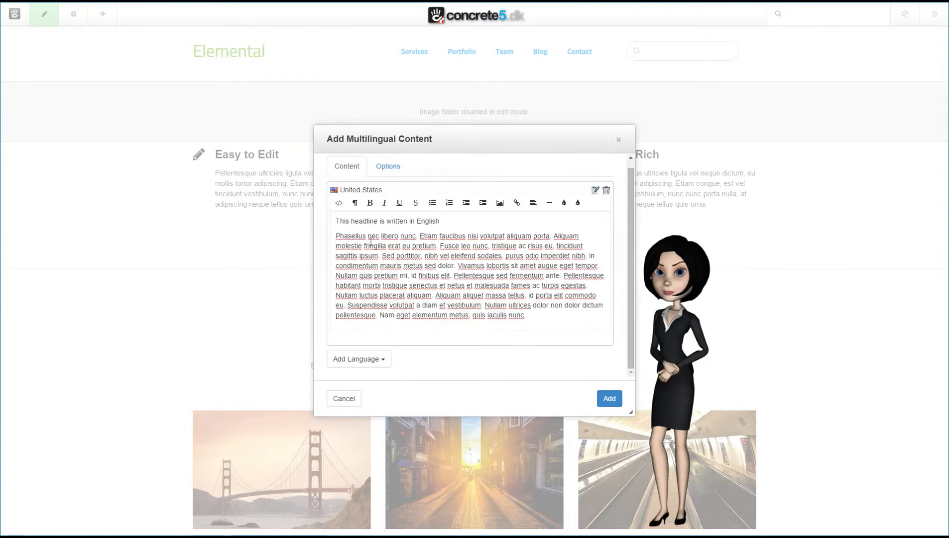
Format the line "This headline is written in English" as Header 3.
{"action": "left_click_drag", "start_coordinate": [444, 221], "coordinate": [335, 221]}
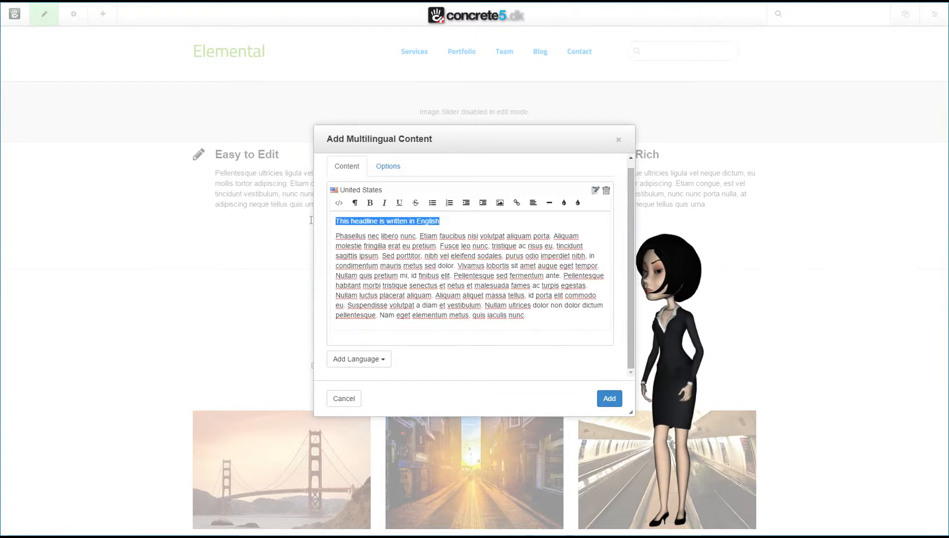
{"action": "left_click", "coordinate": [355, 203]}
{"action": "left_click", "coordinate": [374, 309]}
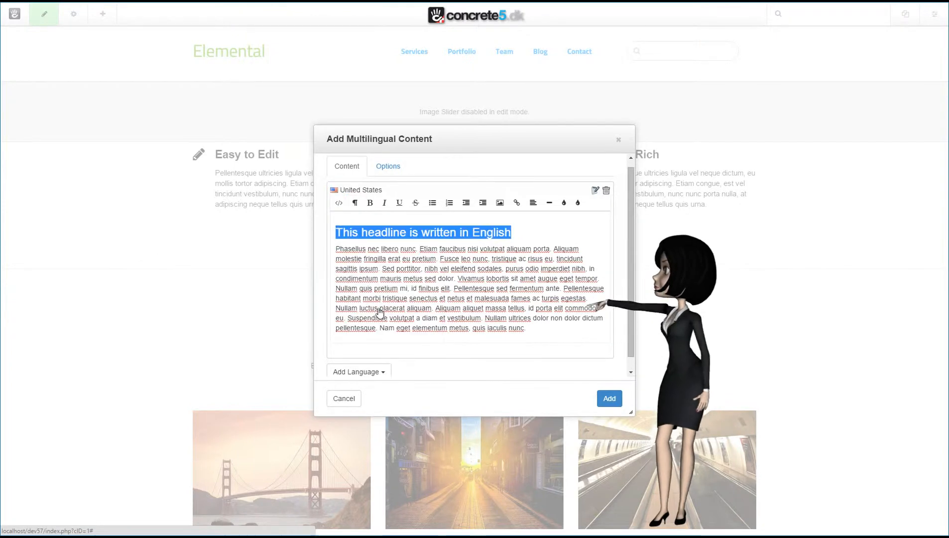
Add Denmark content with the line "Denne overskrift er skrevet på dansk" and a placeholder paragraph starting "Lorem ipsum dolor sit amet".
{"action": "scroll", "coordinate": [377, 373], "scroll_direction": "down", "scroll_amount": 1}
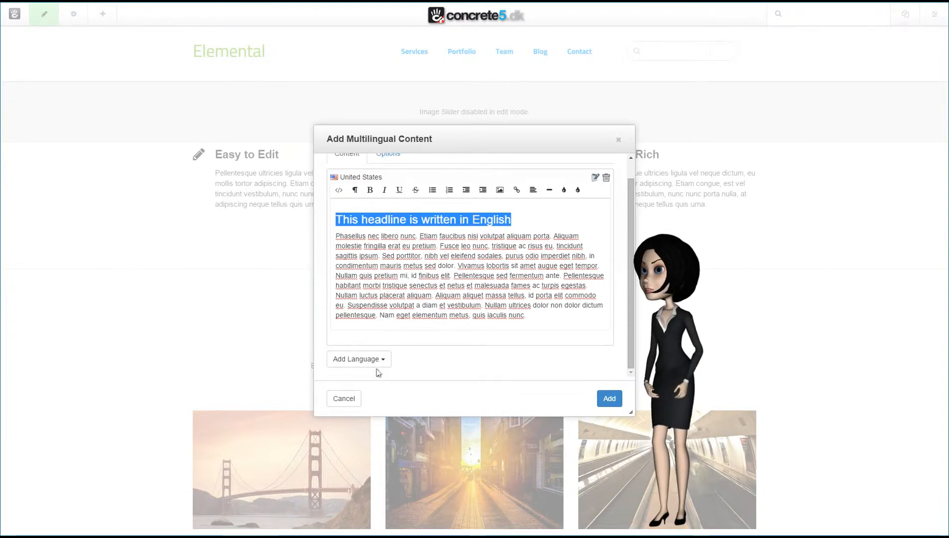
{"action": "left_click", "coordinate": [377, 360]}
{"action": "scroll", "coordinate": [381, 364], "scroll_direction": "down", "scroll_amount": 1}
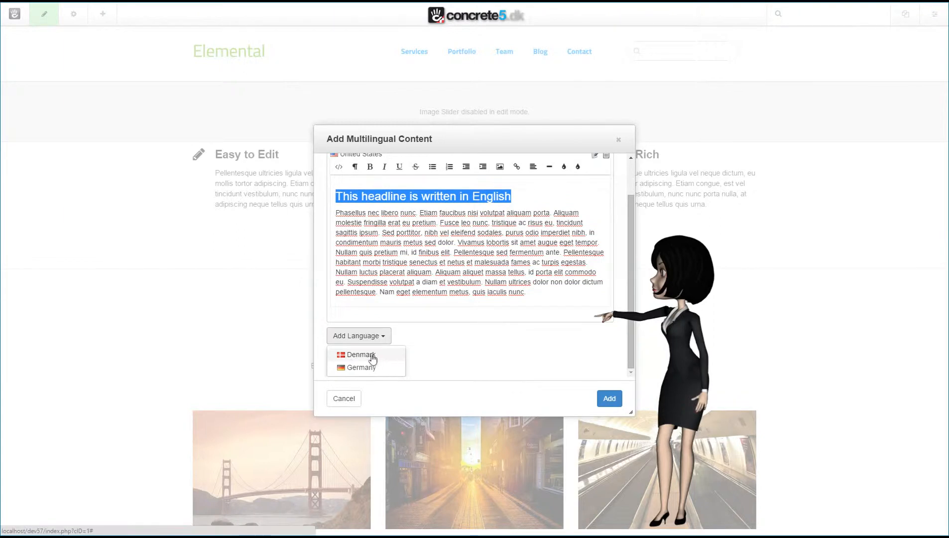
{"action": "left_click", "coordinate": [368, 354]}
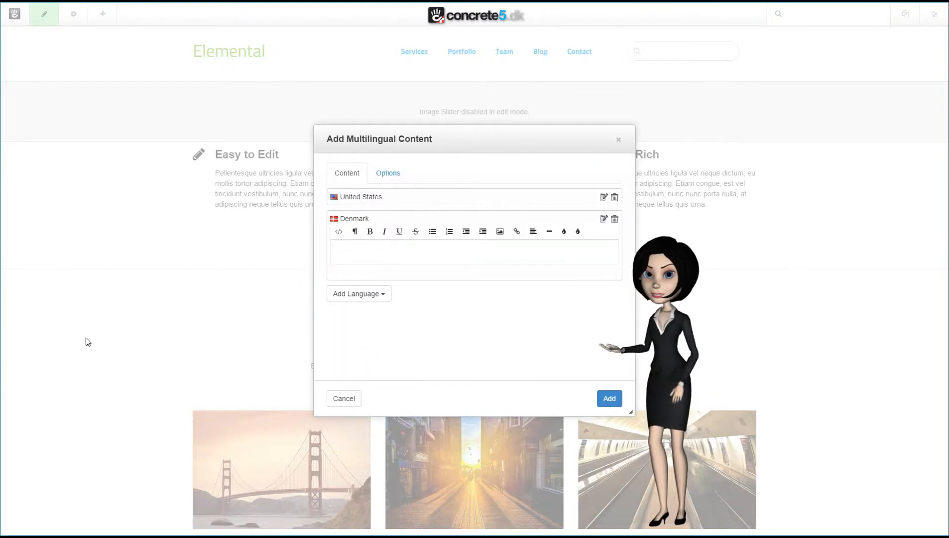
{"action": "left_click", "coordinate": [375, 251]}
{"action": "type", "text": "Denne overskrift er skrevet på dansk"}
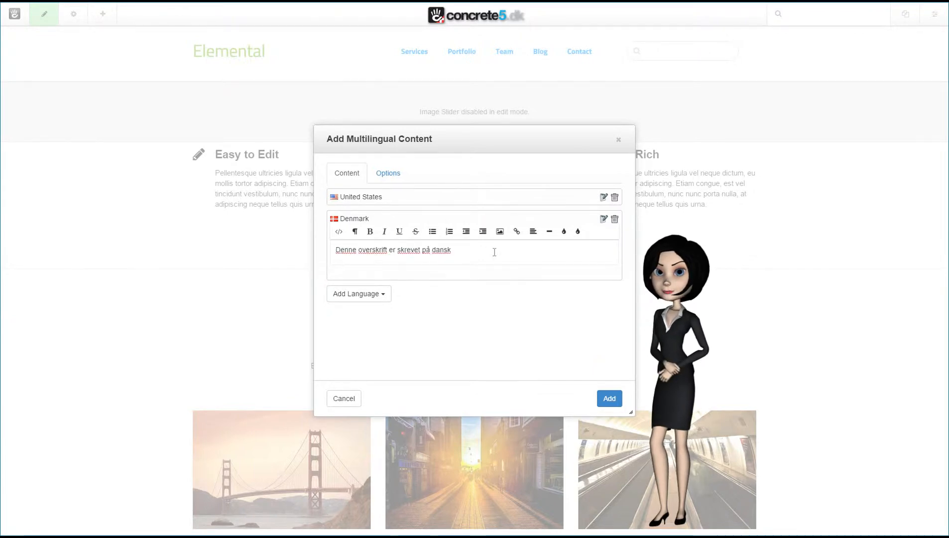
{"action": "key", "text": "Return"}
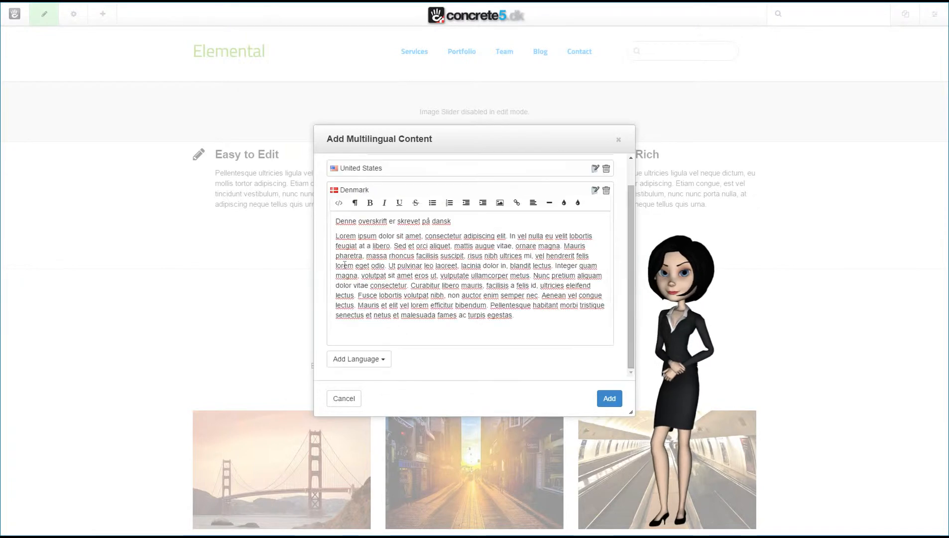
{"action": "type", "text": "Lorem ipsum dolor sit amet, consectetur adipiscing elit. In vel nulla eu velit lobortis feugiat at a libero. Sed et orci aliquet, mattis augue vitae, ornare magna. Mauris pharetra, massa rhoncus facilisis suscipit, risus nibh ultrices mi, vel hendrerit felis lorem eget odio. Ut pulvinar leo laoreet, lacinia dolor in, blandit lectus. Integer quam magna, volutpat sit amet eros ut, vulputate ullamcorper metus. Nunc pretium aliquam dolor vitae consectetur. Curabitur libero mauris, facilisis a felis id, ultricies eleifend lectus. Fusce lobortis volutpat nibh, non auctor enim semper nec. Aenean vel congue lectus. Mauris et elit vel lorem efficitur bibendum. Pellentesque habitant morbi tristique senectus et netus et malesuada fames ac turpis egestas."}
Format the line "Denne overskrift er skrevet på dansk" as Header 3.
{"action": "left_click_drag", "start_coordinate": [468, 220], "coordinate": [304, 221]}
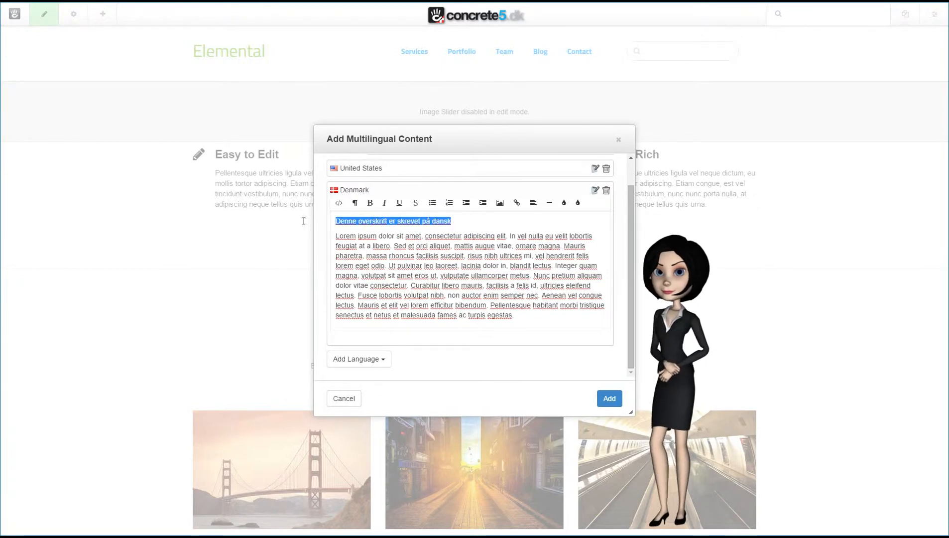
{"action": "left_click", "coordinate": [355, 203]}
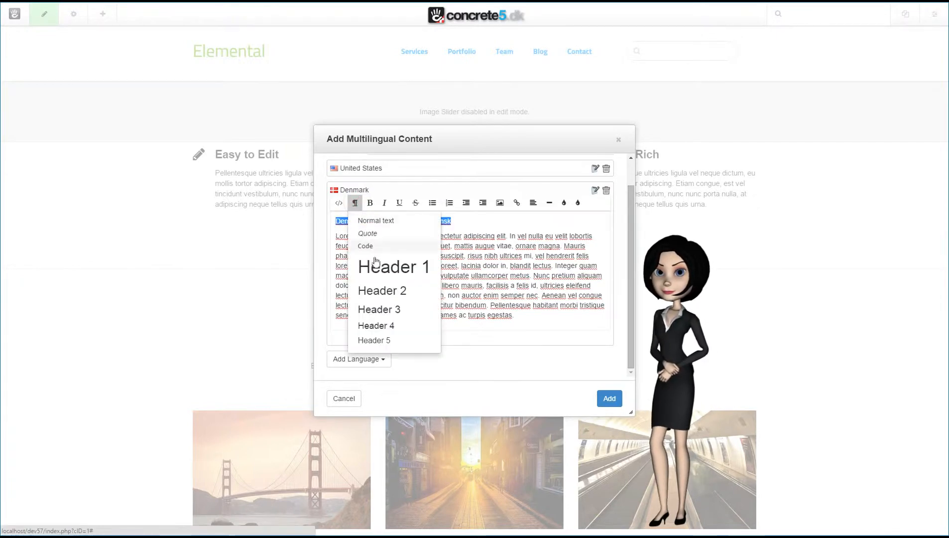
{"action": "left_click", "coordinate": [378, 309]}
Add Germany content with the line "Diese Überschrift ist in deutscher Sprache" and a placeholder paragraph starting "Duis id leo ac orci".
{"action": "scroll", "coordinate": [402, 375], "scroll_direction": "down", "scroll_amount": 1}
{"action": "left_click", "coordinate": [382, 360]}
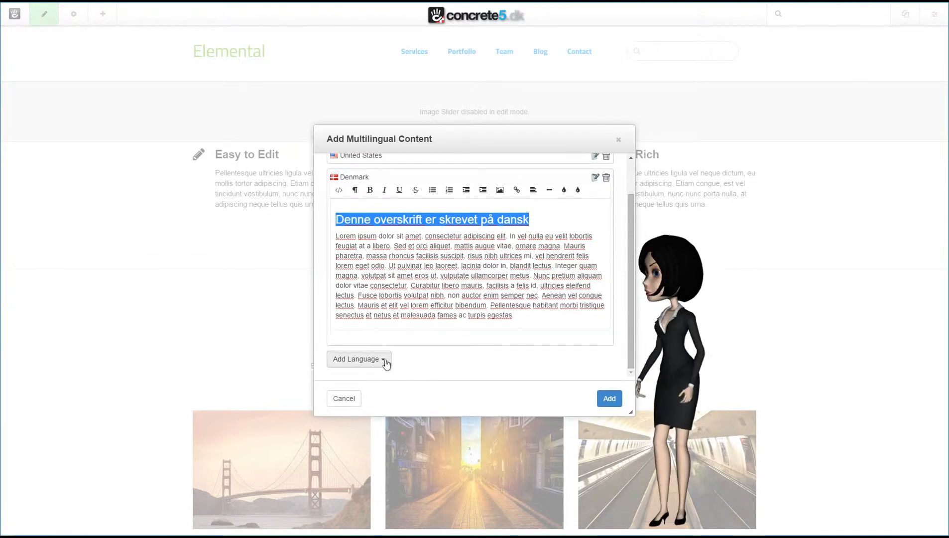
{"action": "scroll", "coordinate": [382, 367], "scroll_direction": "down", "scroll_amount": 1}
{"action": "left_click", "coordinate": [364, 371]}
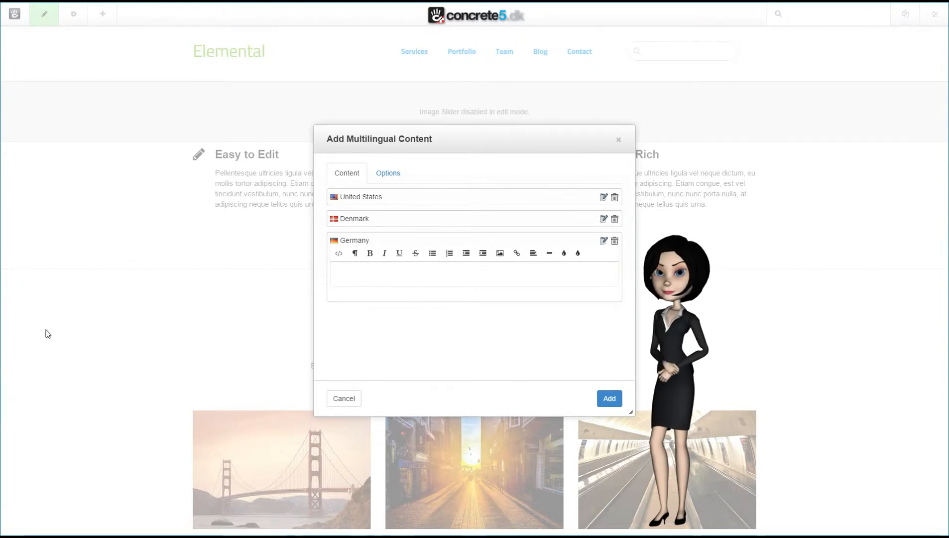
{"action": "type", "text": "Diese Überschrift ist in deutscher Sprache"}
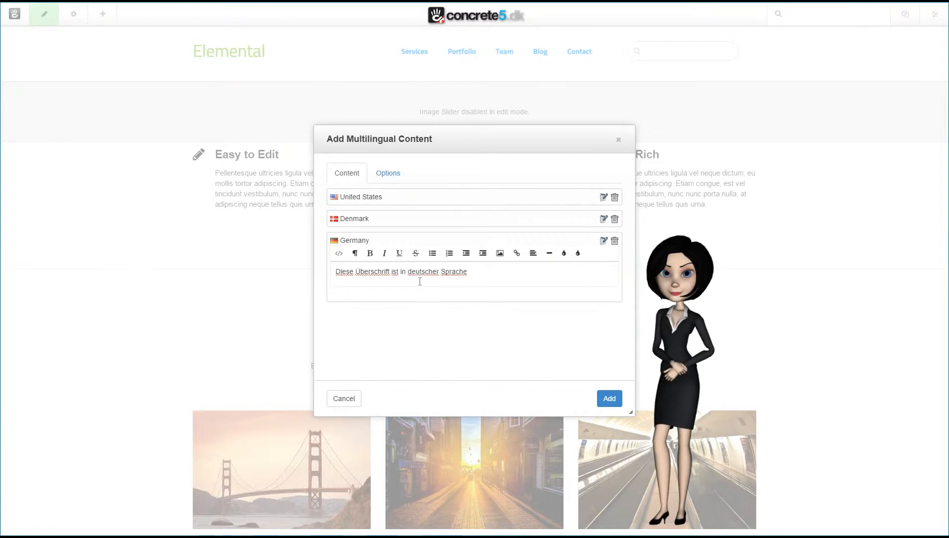
{"action": "key", "text": "Return"}
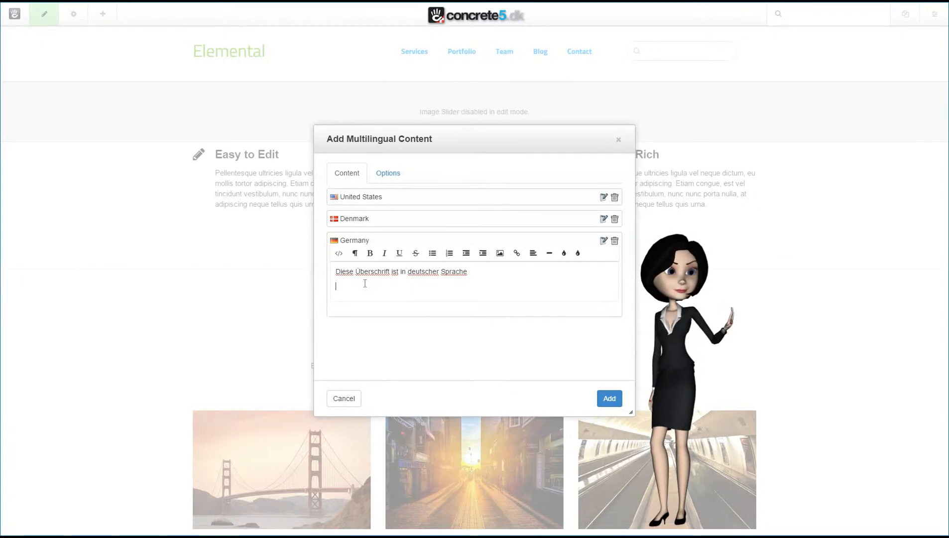
{"action": "type", "text": "Duis id leo ac orci iaculis mattis vel a metus. Cum sociis natoque penatibus et magnis dis parturient montes, nascetur ridiculus mus. Morbi tincidunt ante sed feugiat maximus. Donec vel libero feugiat, vulputate mauris interdum, ornare enim. Curabitur pulvinar, magna dapibus porttitor rutrum, augue nulla eleifend orci, sed egestas odio purus finibus metus. Curabitur dolor velit, rutrum nec lacinia sit amet, convallis in est. Aliquam orci lorem, aliquet sed bibendum ac, scelerisque eu eros. Pellentesque ornare odio vel sapien tincidunt convallis. Class aptent taciti sociosqu ad litora torquent per conubia nostra, per inceptos himenaeos."}
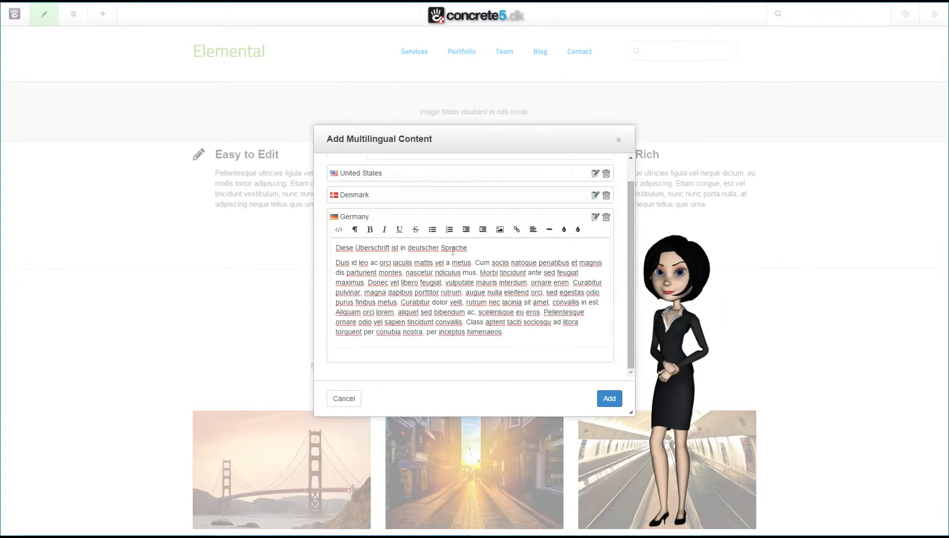
Format the line "Diese Überschrift ist in deutscher Sprache" as Header 3.
{"action": "left_click_drag", "start_coordinate": [479, 248], "coordinate": [336, 248]}
{"action": "left_click", "coordinate": [354, 230]}
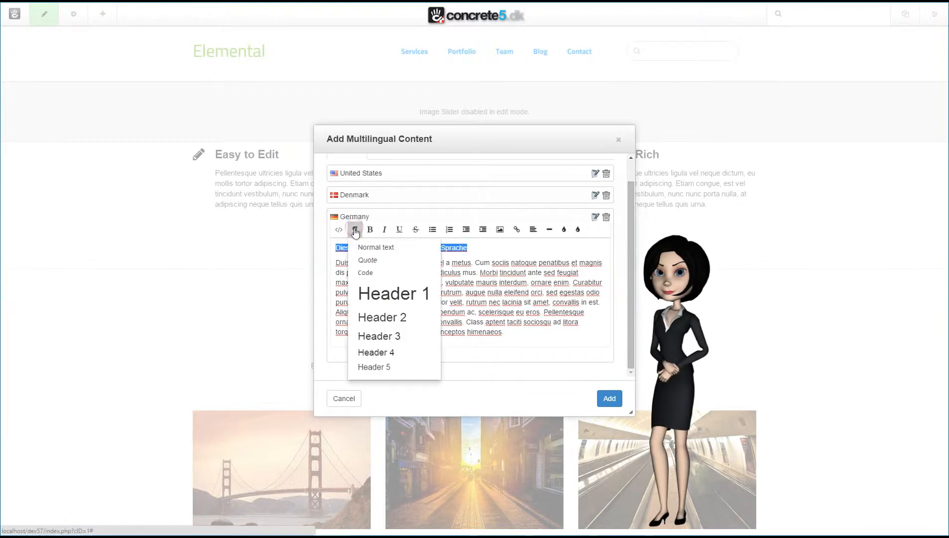
{"action": "left_click", "coordinate": [366, 335]}
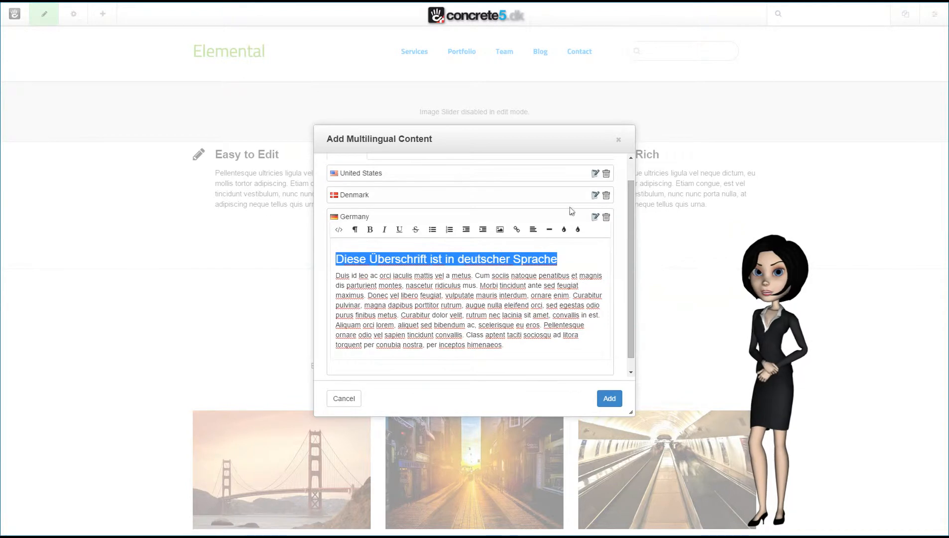
Check the Denmark and United States content and the block options, and add the multilingual block to the page.
{"action": "left_click", "coordinate": [594, 195]}
{"action": "left_click", "coordinate": [595, 173]}
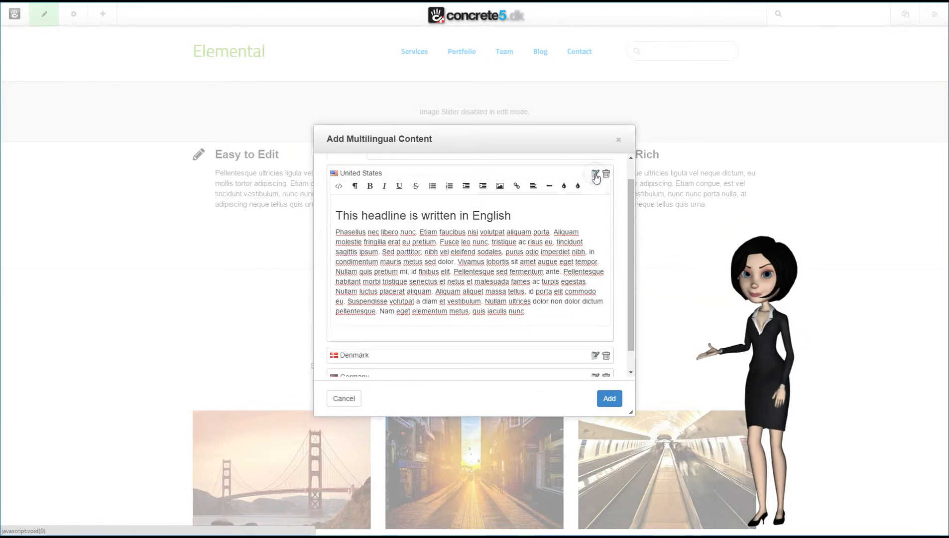
{"action": "scroll", "coordinate": [596, 178], "scroll_direction": "up", "scroll_amount": 1}
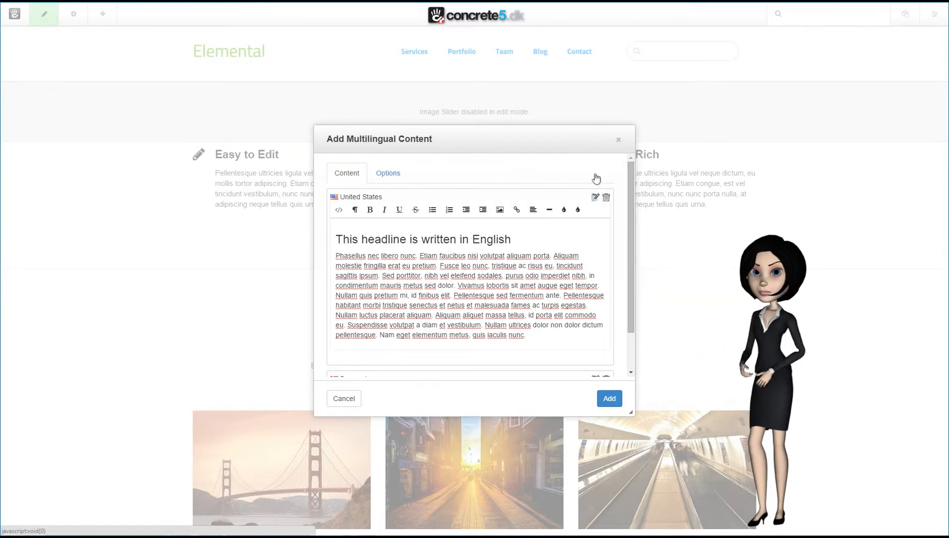
{"action": "left_click", "coordinate": [388, 173]}
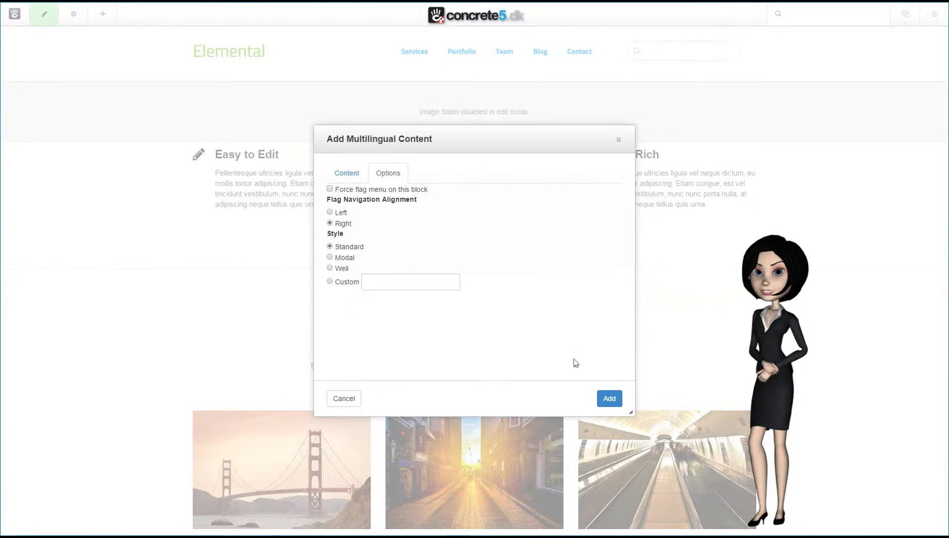
{"action": "left_click", "coordinate": [611, 399]}
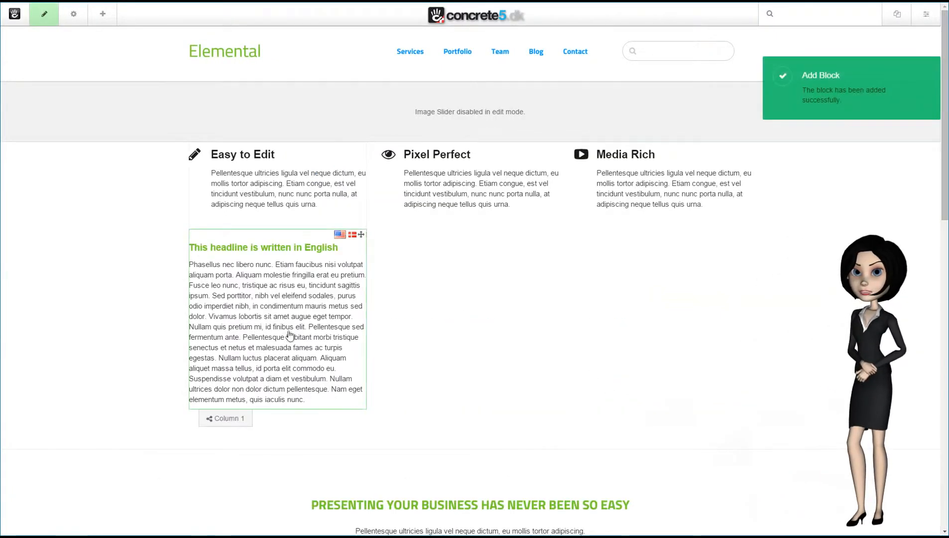
Publish the home page with the new multilingual block.
{"action": "left_click", "coordinate": [45, 18]}
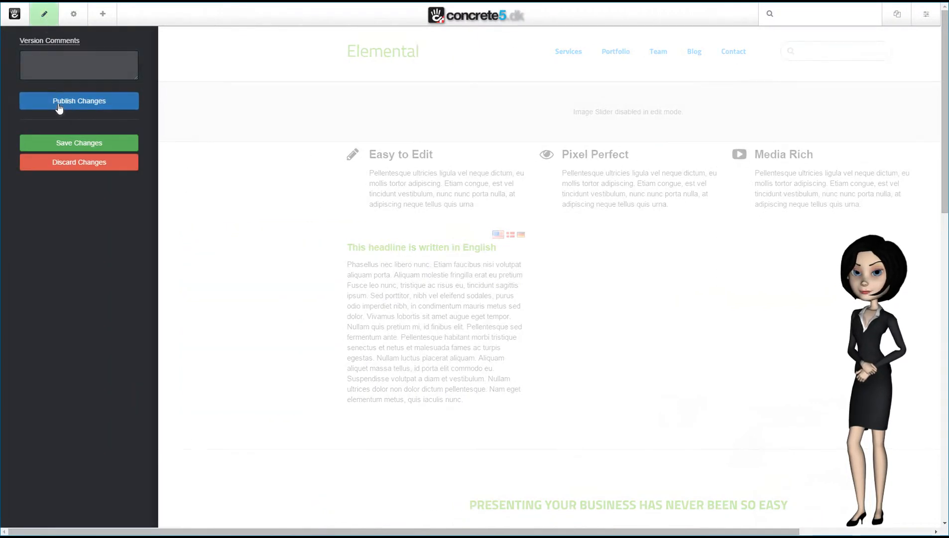
{"action": "left_click", "coordinate": [59, 107]}
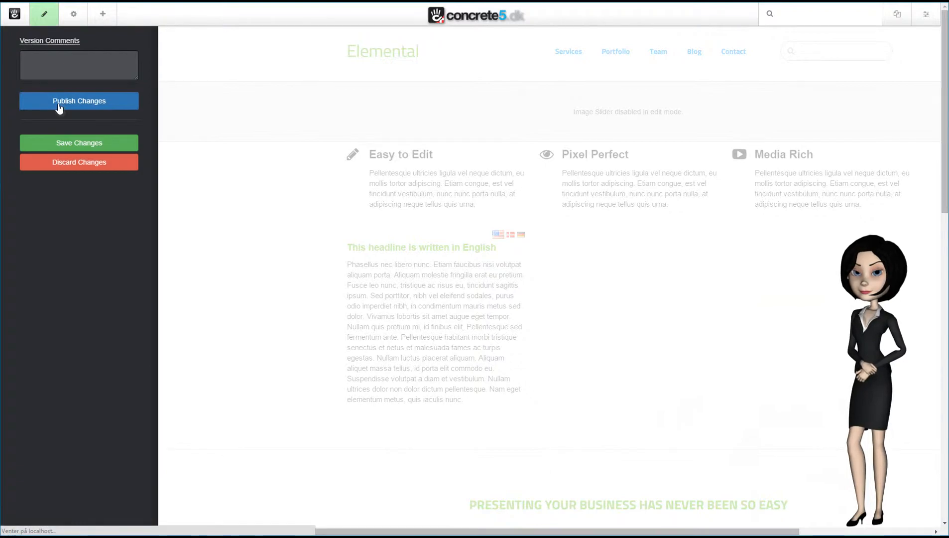
Test the published block's flags by viewing its Danish, German and English versions.
{"action": "scroll", "coordinate": [228, 238], "scroll_direction": "down", "scroll_amount": 4}
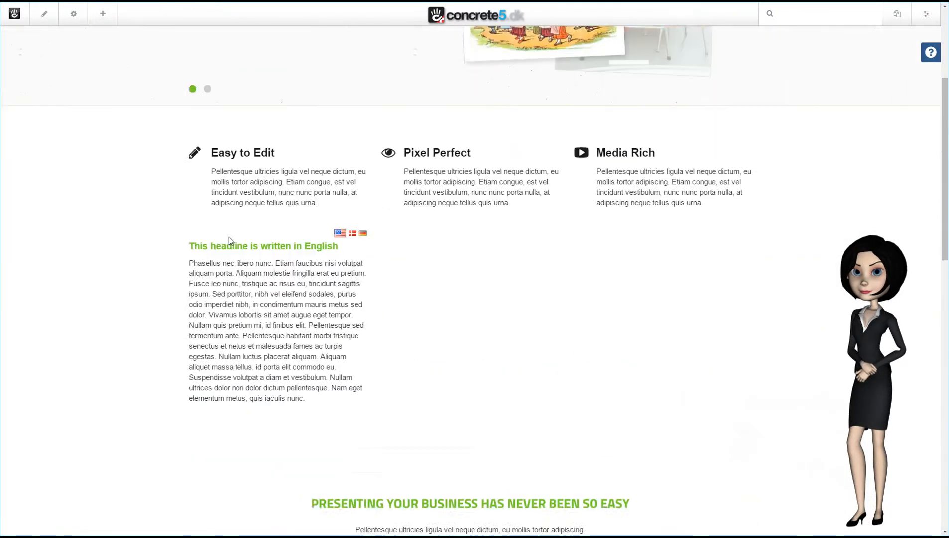
{"action": "scroll", "coordinate": [228, 239], "scroll_direction": "down", "scroll_amount": 1}
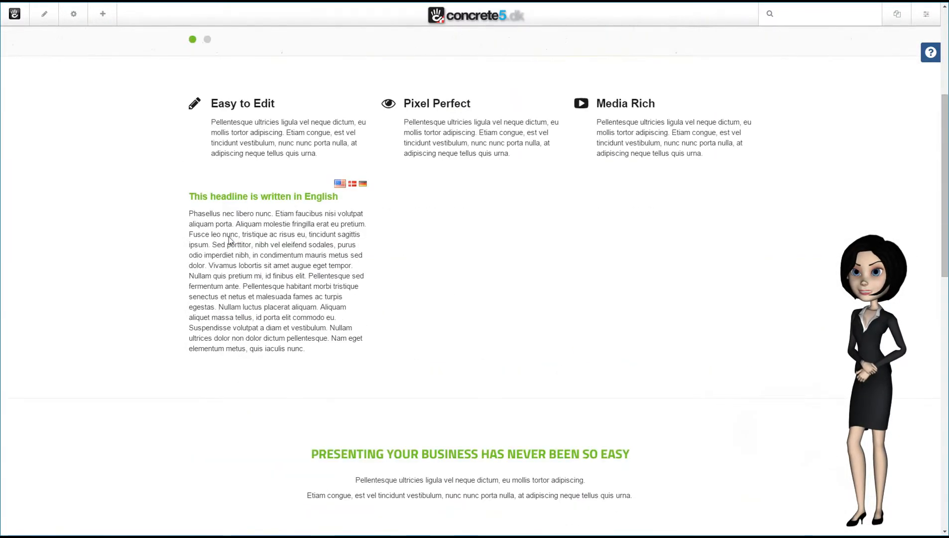
{"action": "left_click", "coordinate": [352, 184]}
{"action": "left_click", "coordinate": [364, 185]}
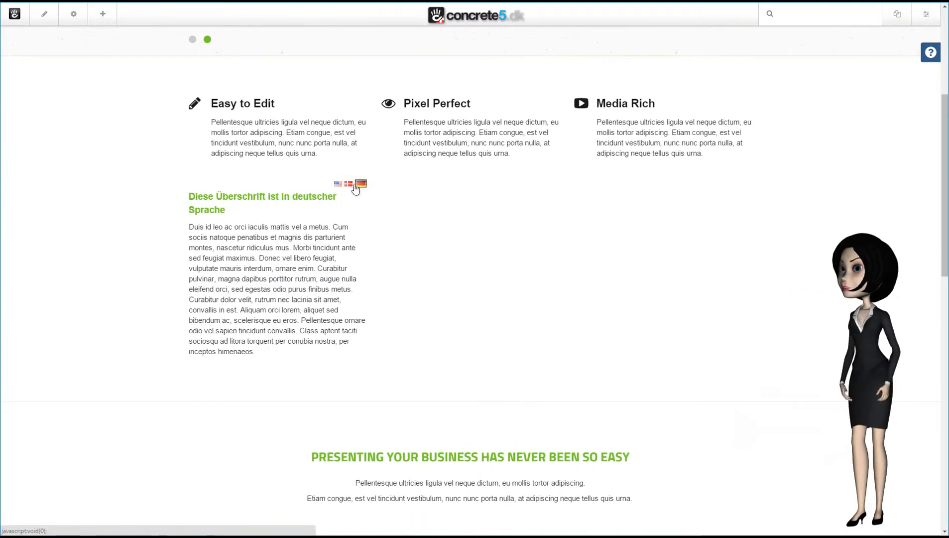
{"action": "left_click", "coordinate": [351, 185]}
{"action": "left_click", "coordinate": [339, 185]}
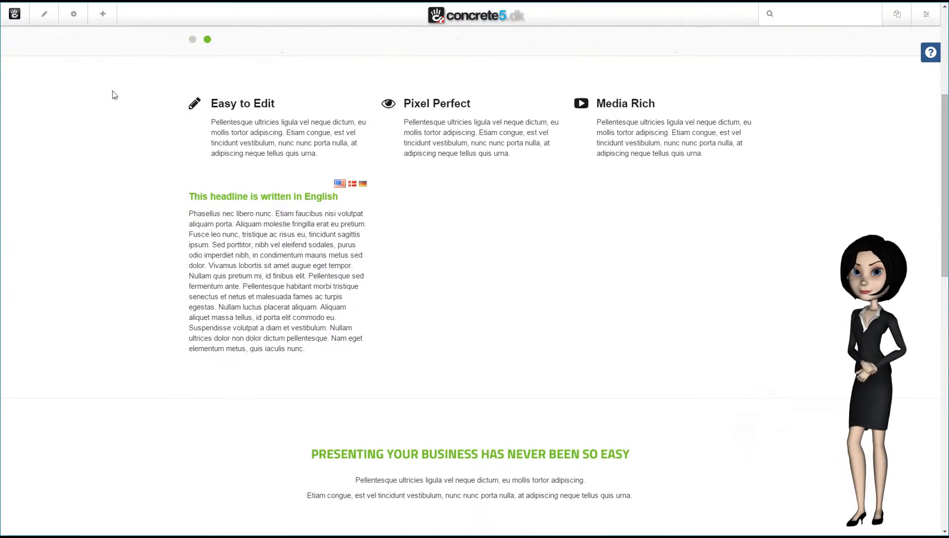
Edit the page, copy the multilingual block to the clipboard and place a copy under "Pixel Perfect" in Column 2.
{"action": "left_click", "coordinate": [44, 17]}
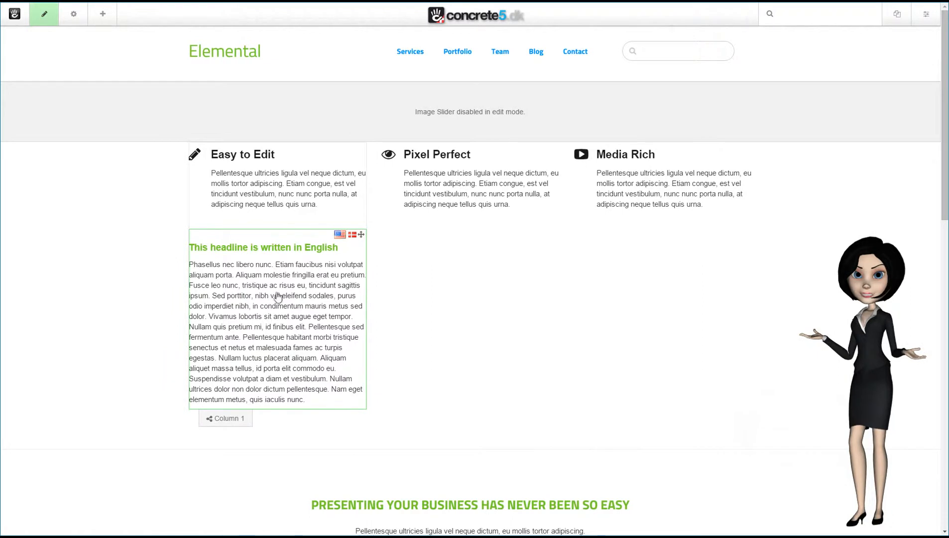
{"action": "left_click", "coordinate": [278, 297]}
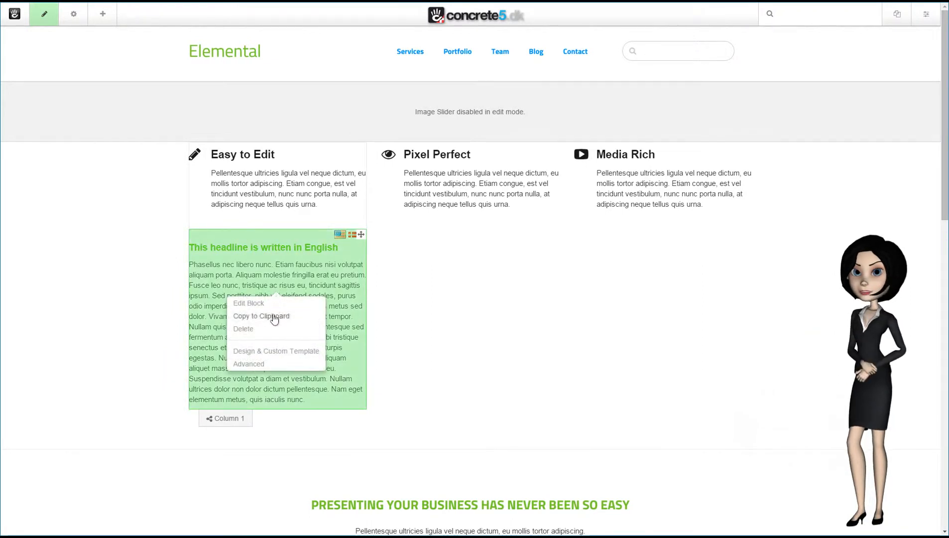
{"action": "left_click", "coordinate": [275, 318]}
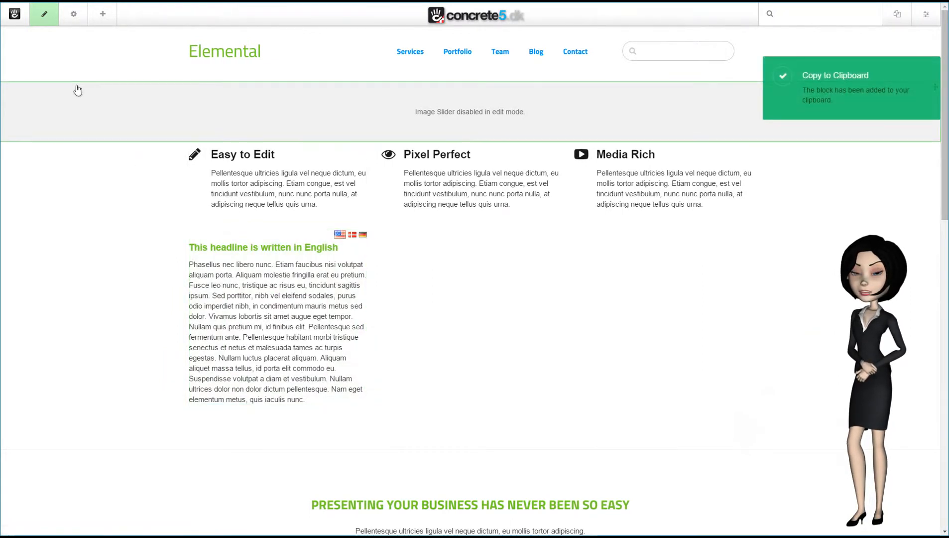
{"action": "left_click", "coordinate": [104, 15]}
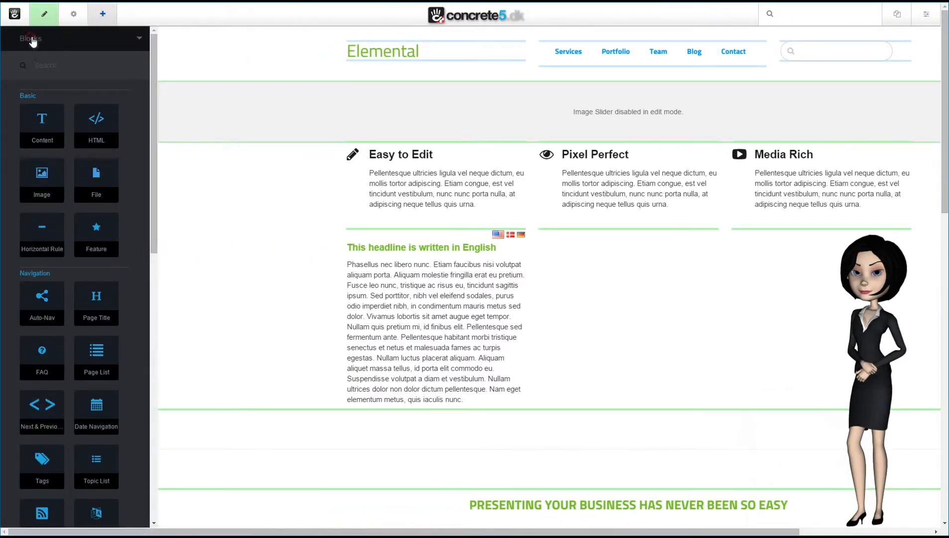
{"action": "left_click", "coordinate": [31, 40]}
{"action": "left_click", "coordinate": [32, 89]}
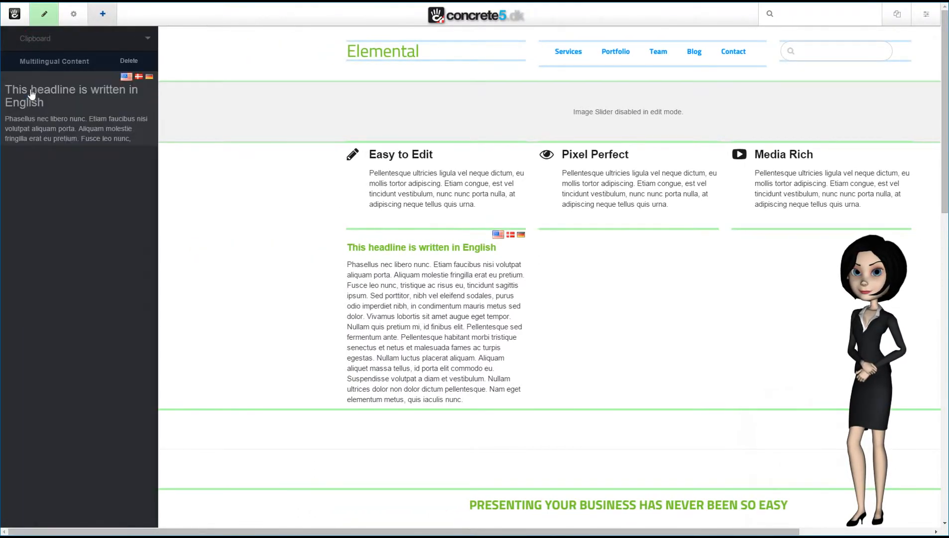
{"action": "left_click_drag", "start_coordinate": [48, 61], "coordinate": [458, 222]}
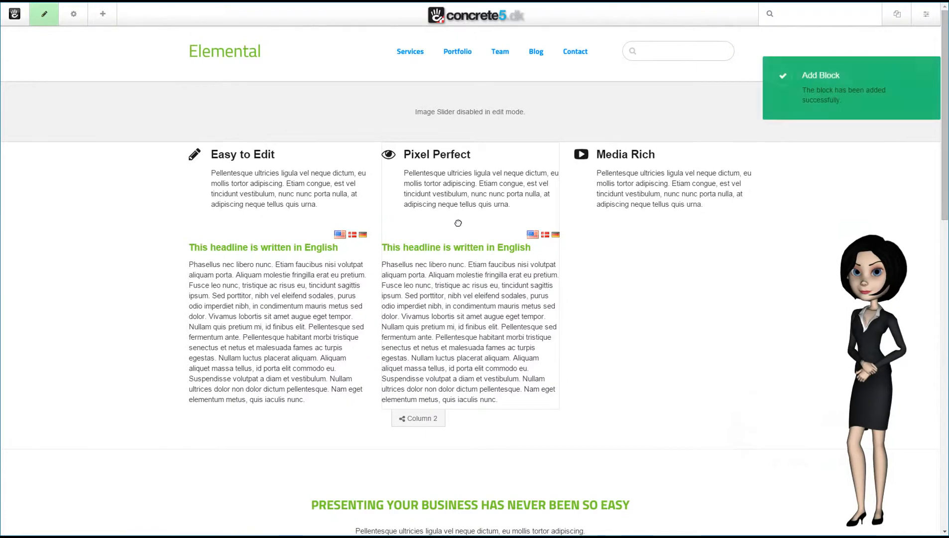
Place another clipboard copy of the multilingual block under "Media Rich" in Column 3 and publish the page changes.
{"action": "left_click", "coordinate": [103, 14]}
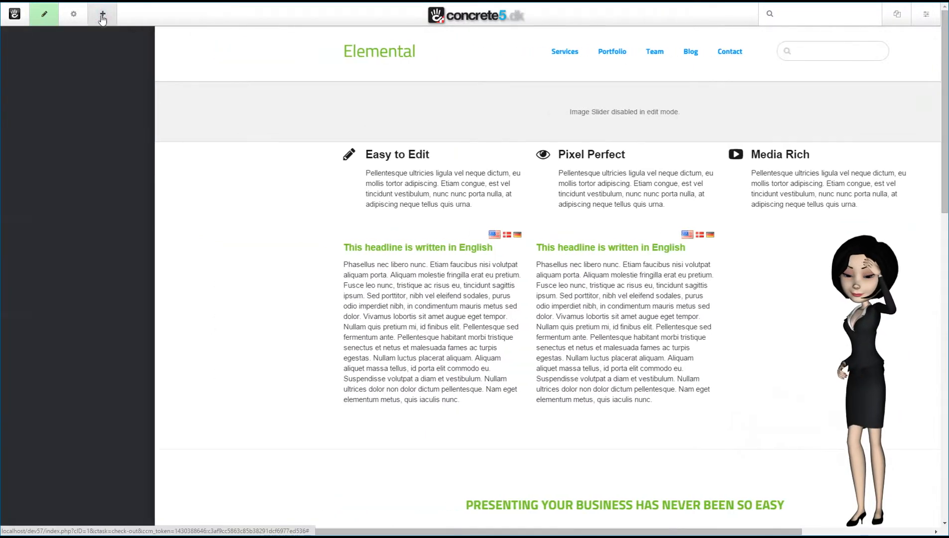
{"action": "left_click_drag", "start_coordinate": [51, 62], "coordinate": [658, 220]}
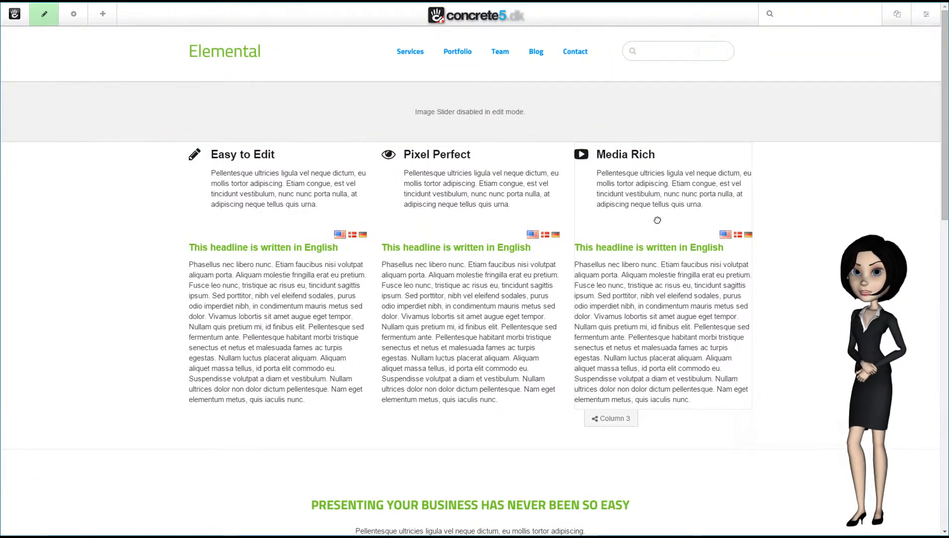
{"action": "left_click", "coordinate": [44, 13]}
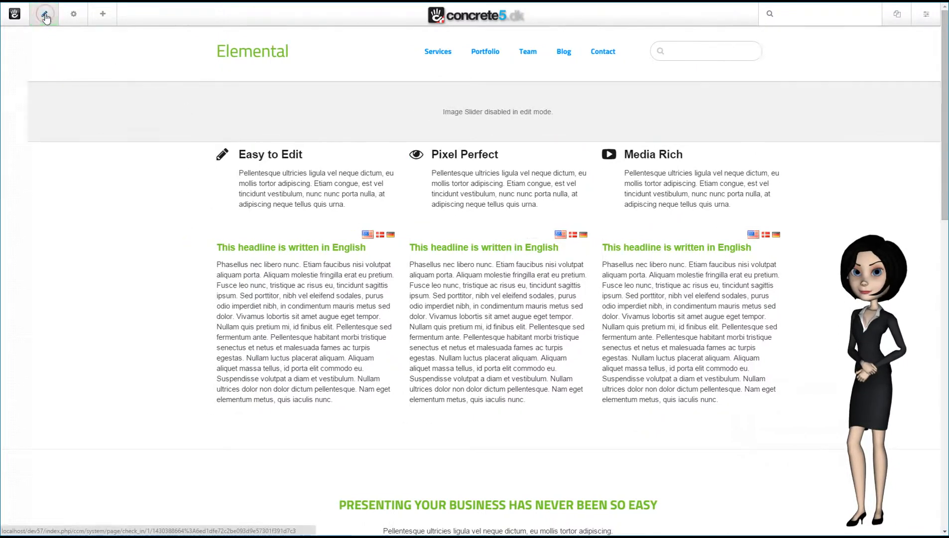
{"action": "left_click", "coordinate": [73, 102]}
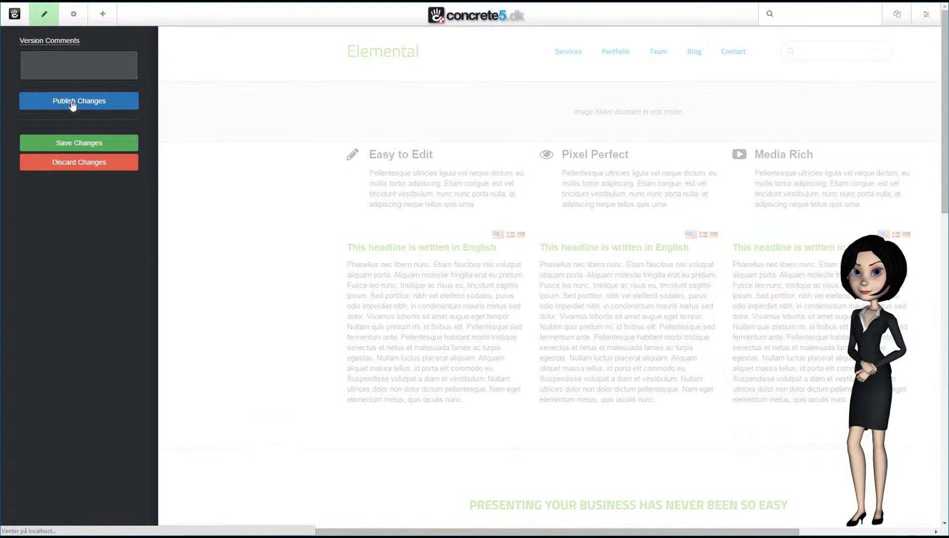
Test the language flags above each of the three multilingual blocks with English, Danish and German.
{"action": "scroll", "coordinate": [115, 117], "scroll_direction": "down", "scroll_amount": 4}
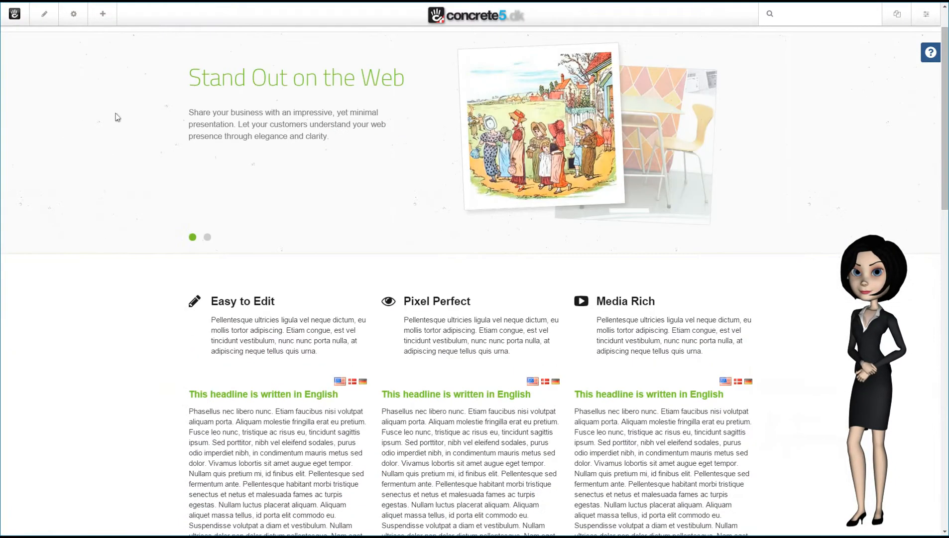
{"action": "scroll", "coordinate": [117, 117], "scroll_direction": "down", "scroll_amount": 1}
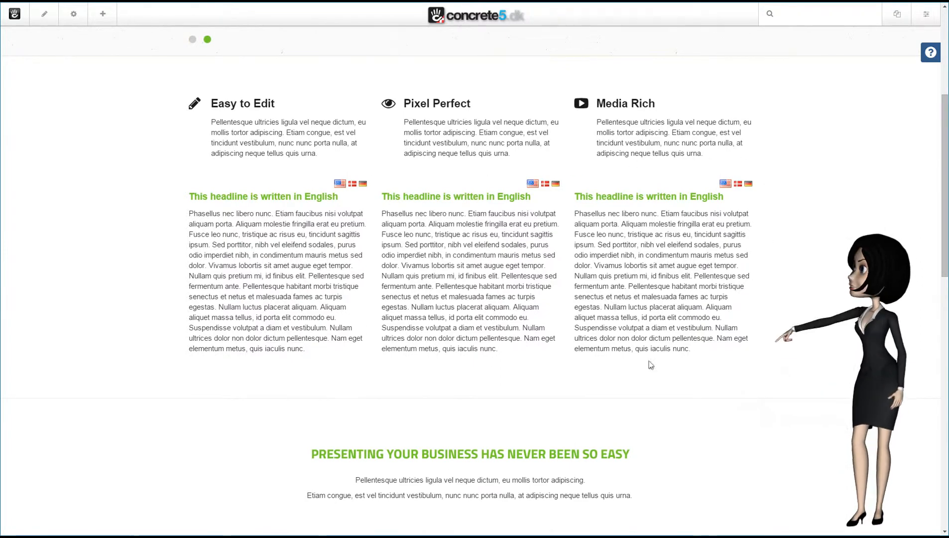
{"action": "left_click", "coordinate": [352, 184]}
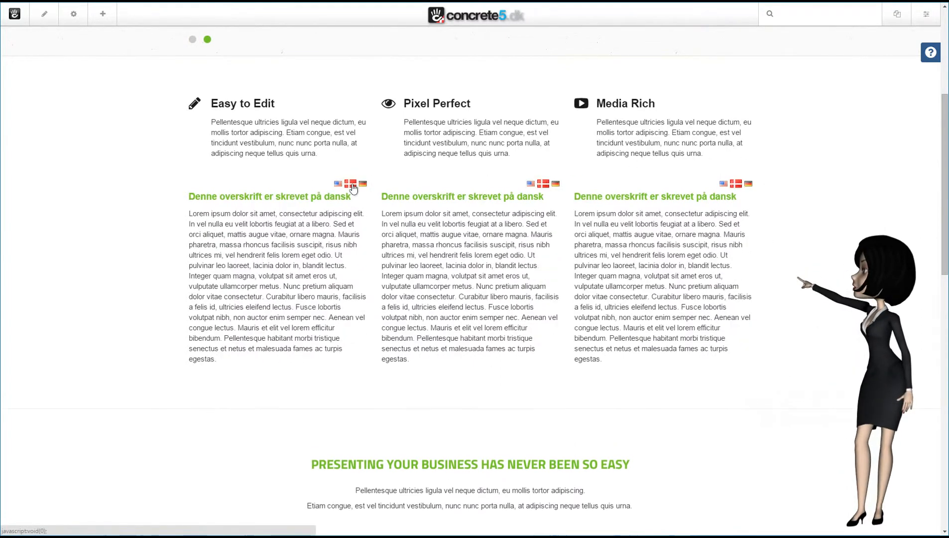
{"action": "left_click", "coordinate": [362, 184]}
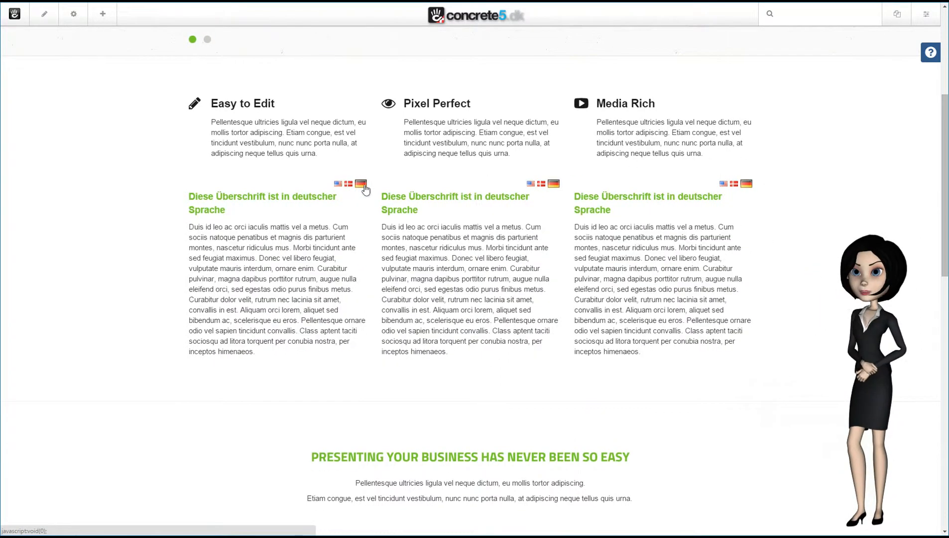
{"action": "left_click", "coordinate": [531, 184]}
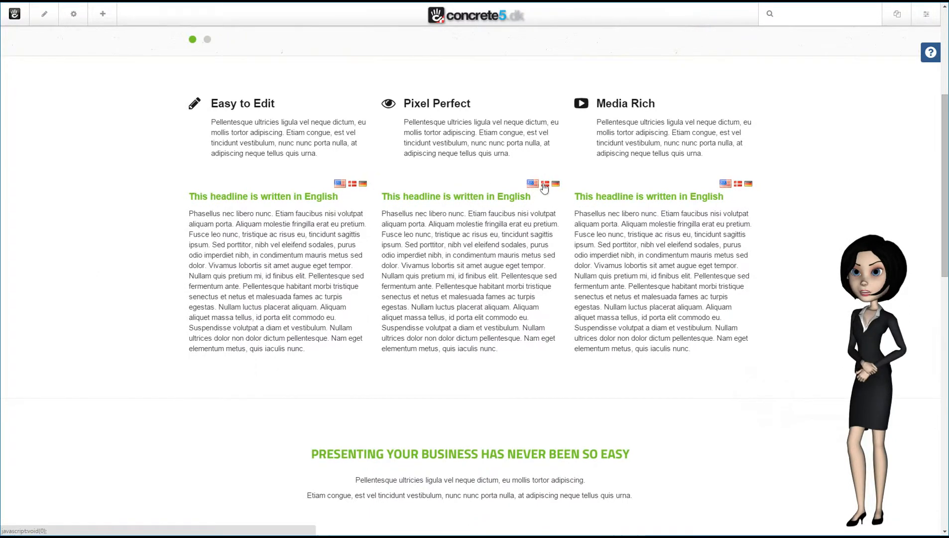
{"action": "left_click", "coordinate": [544, 185]}
{"action": "left_click", "coordinate": [556, 185]}
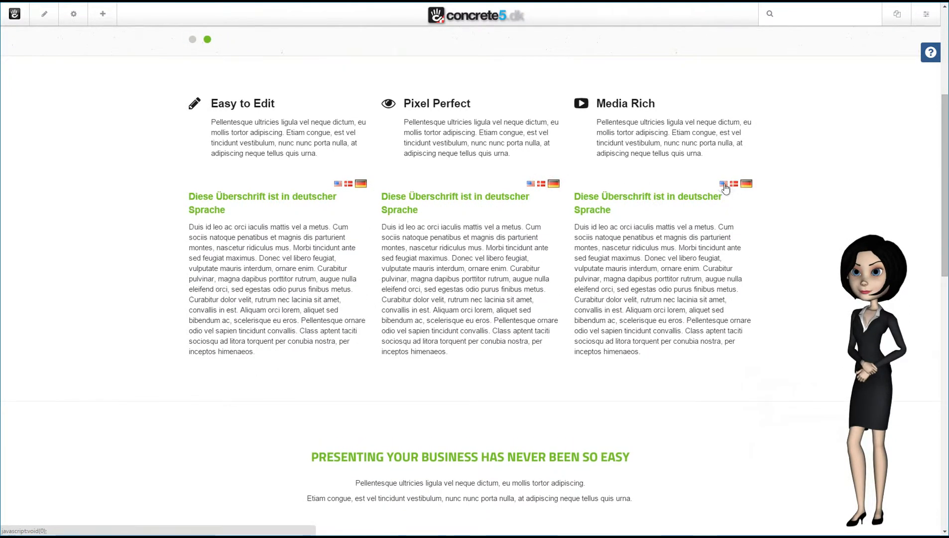
{"action": "left_click", "coordinate": [725, 185]}
{"action": "left_click", "coordinate": [735, 185]}
{"action": "left_click", "coordinate": [747, 186]}
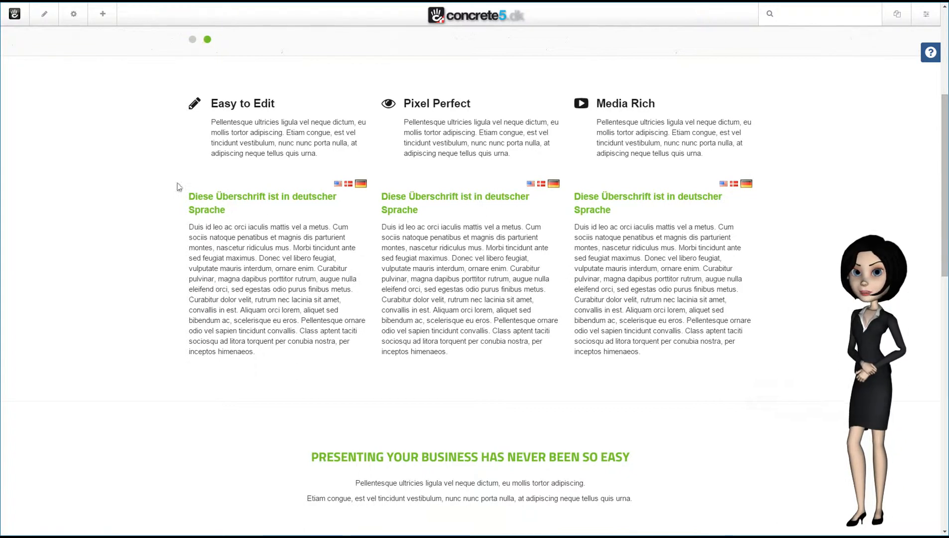
Edit the page, add a right-aligned Multilingual Content Navigation block above the three feature columns, and publish the changes.
{"action": "left_click", "coordinate": [45, 19]}
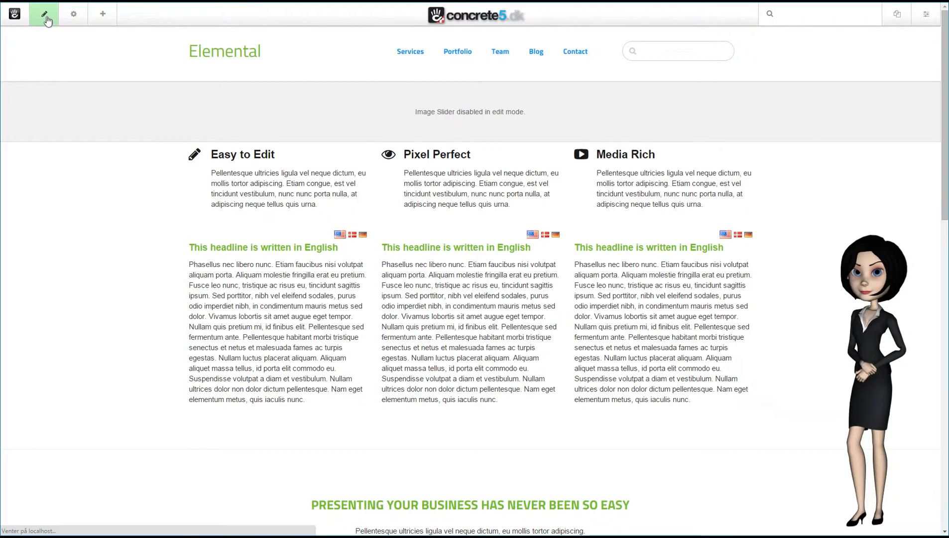
{"action": "left_click", "coordinate": [102, 13]}
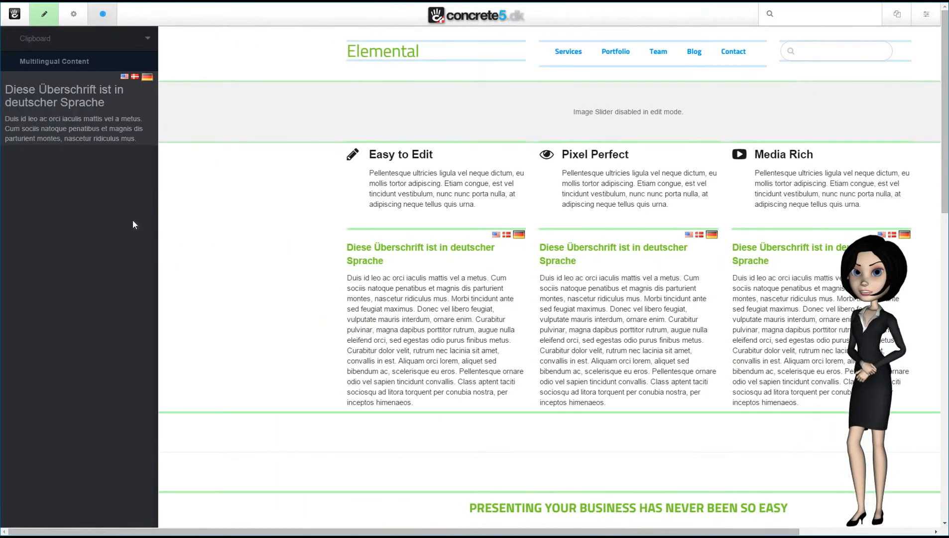
{"action": "left_click", "coordinate": [49, 44]}
{"action": "left_click", "coordinate": [39, 64]}
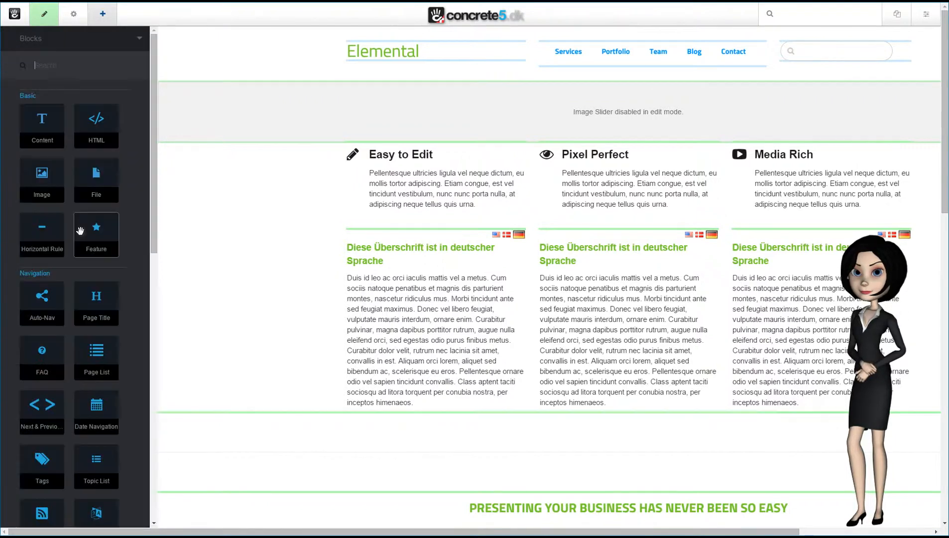
{"action": "scroll", "coordinate": [79, 230], "scroll_direction": "down", "scroll_amount": 10}
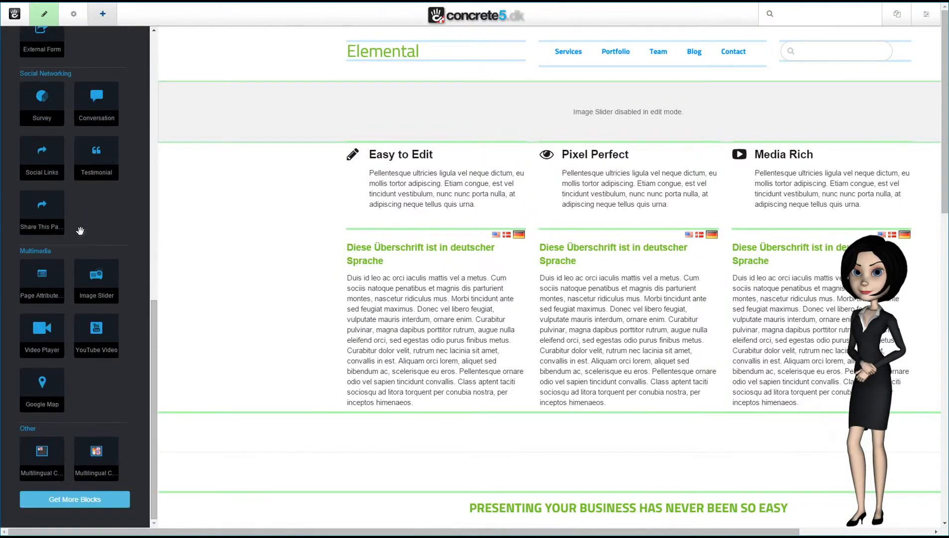
{"action": "left_click_drag", "start_coordinate": [93, 453], "coordinate": [460, 136]}
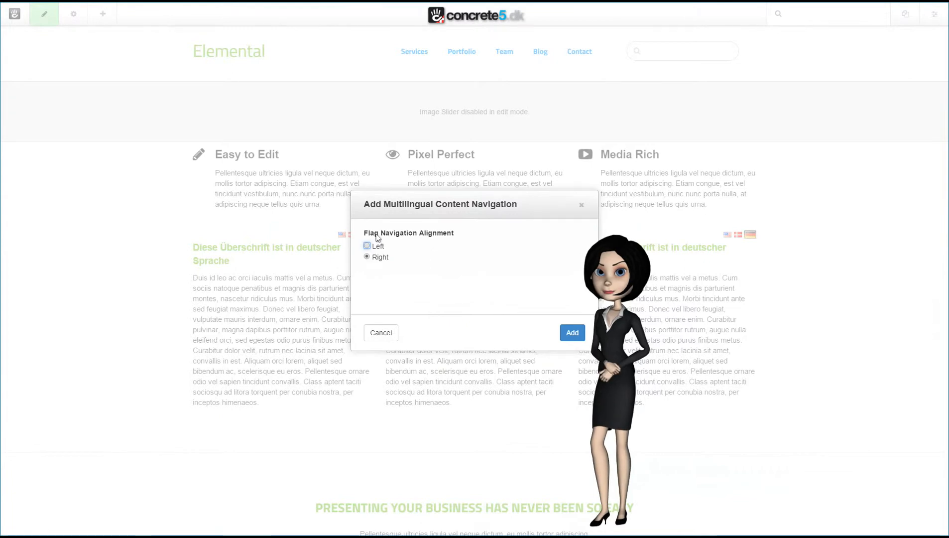
{"action": "left_click", "coordinate": [571, 335]}
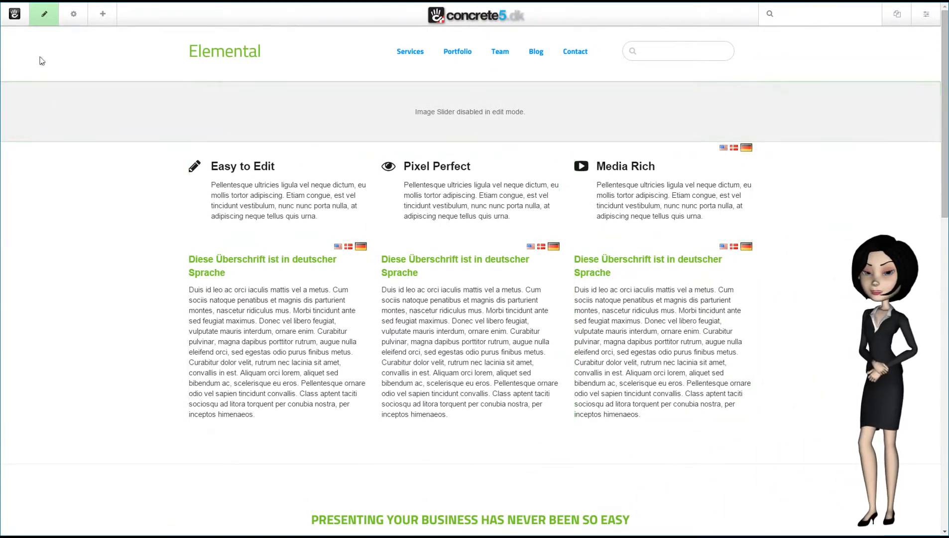
{"action": "left_click", "coordinate": [41, 19]}
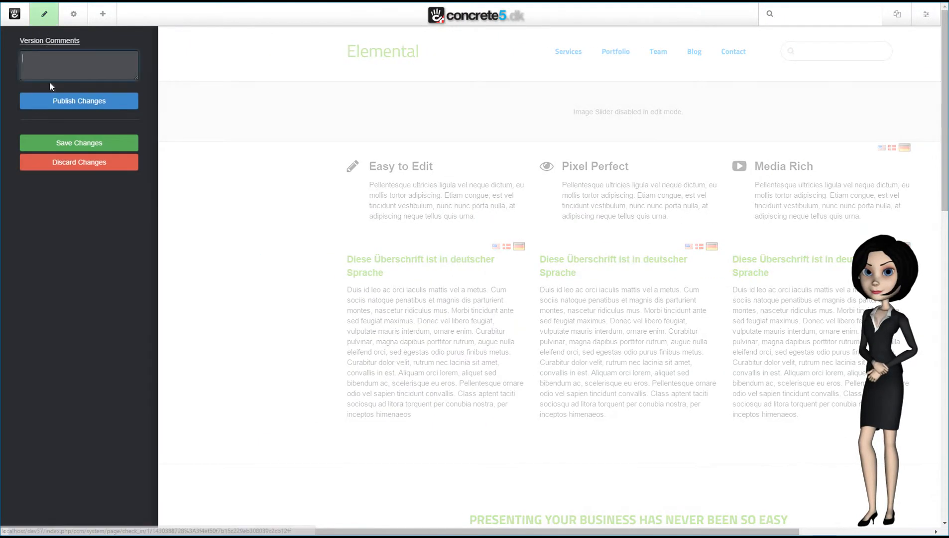
{"action": "left_click", "coordinate": [53, 101]}
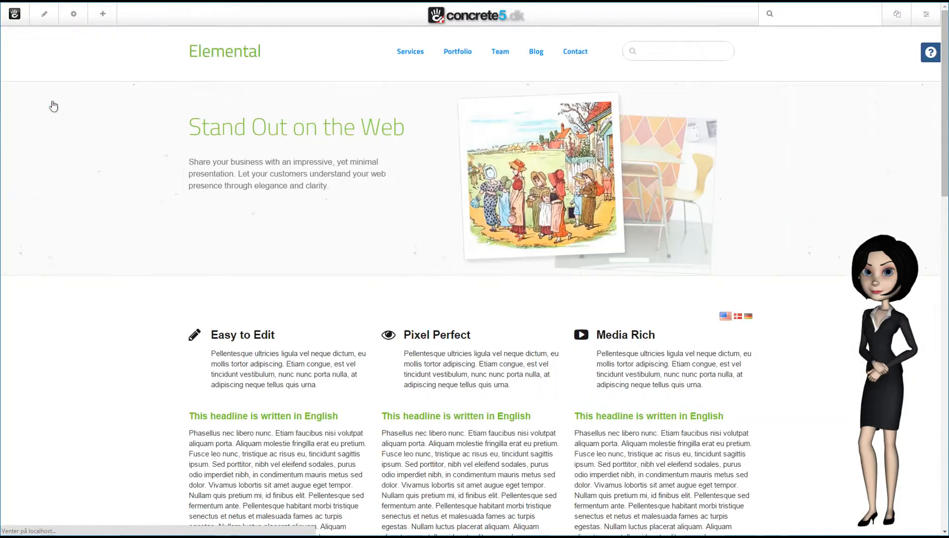
Test the shared flag navigation above the three columns by switching between Danish, English and German.
{"action": "scroll", "coordinate": [172, 143], "scroll_direction": "down", "scroll_amount": 3}
{"action": "scroll", "coordinate": [171, 142], "scroll_direction": "down", "scroll_amount": 1}
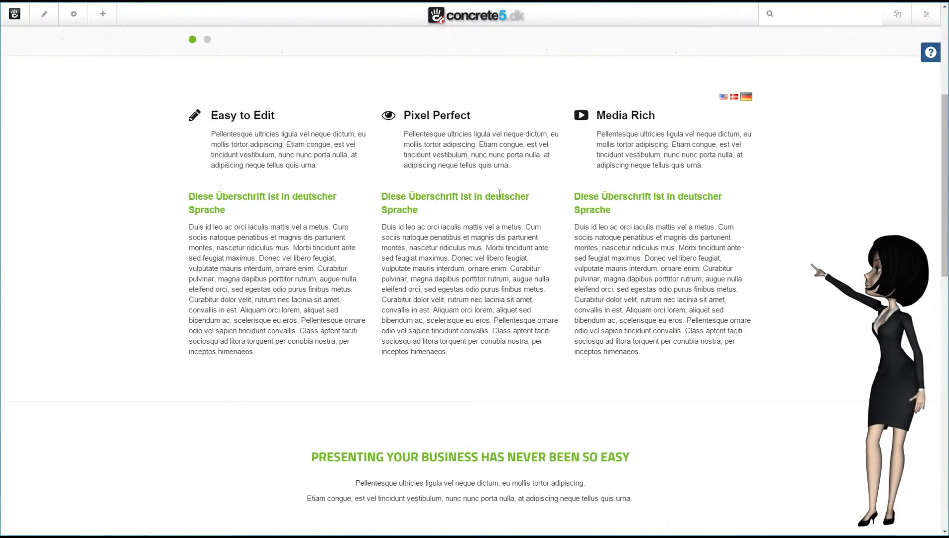
{"action": "left_click", "coordinate": [733, 98]}
{"action": "left_click", "coordinate": [722, 98]}
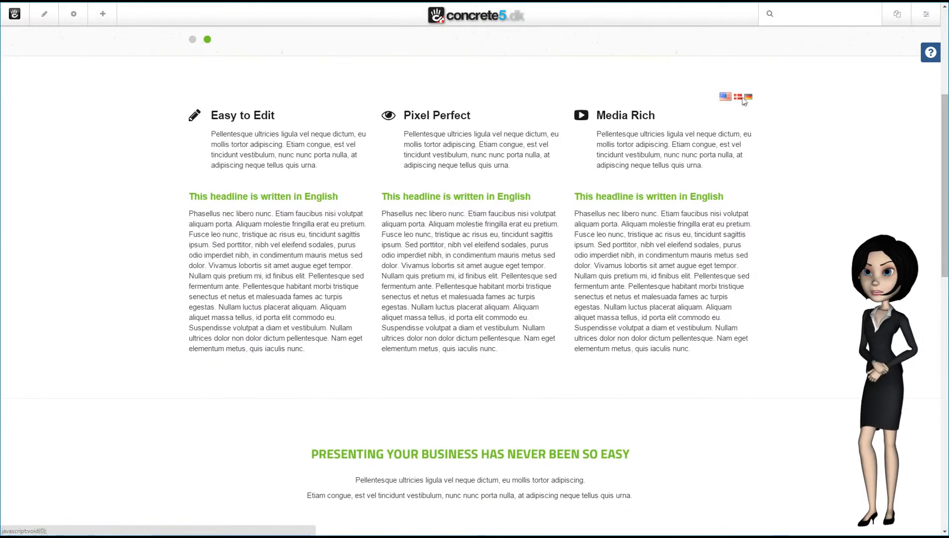
{"action": "left_click", "coordinate": [738, 98]}
{"action": "left_click", "coordinate": [751, 99]}
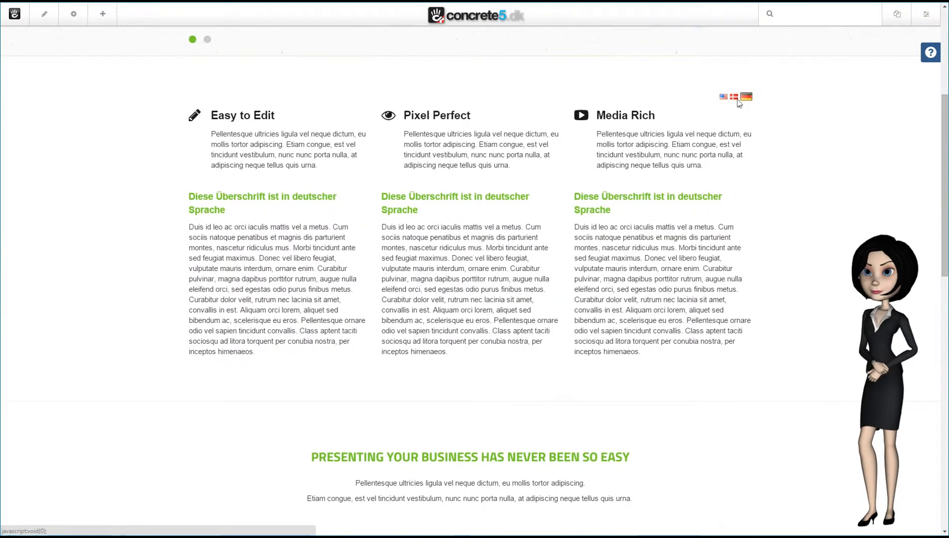
{"action": "left_click", "coordinate": [737, 98]}
{"action": "left_click", "coordinate": [724, 99]}
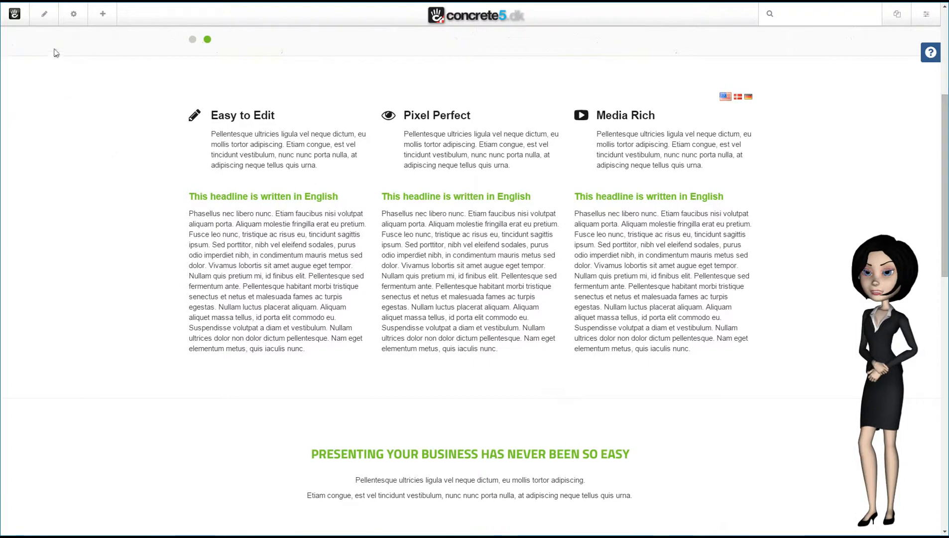
Edit the page and force the flag menu on the multilingual block in Column 1.
{"action": "left_click", "coordinate": [45, 14]}
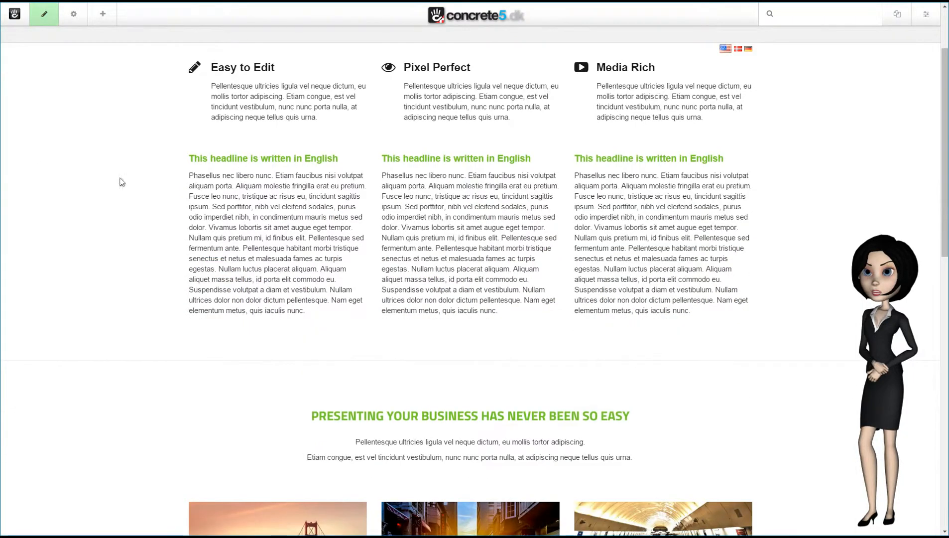
{"action": "left_click", "coordinate": [264, 211]}
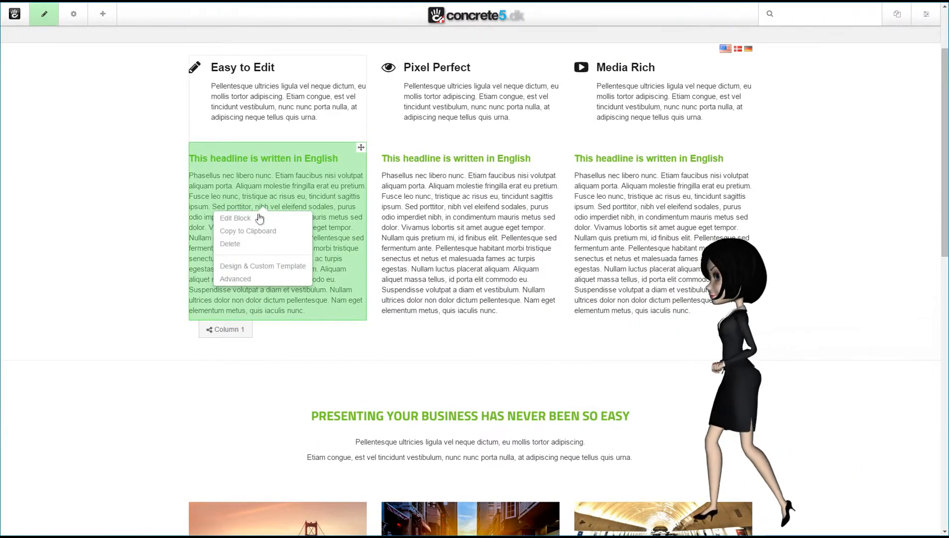
{"action": "left_click", "coordinate": [253, 220]}
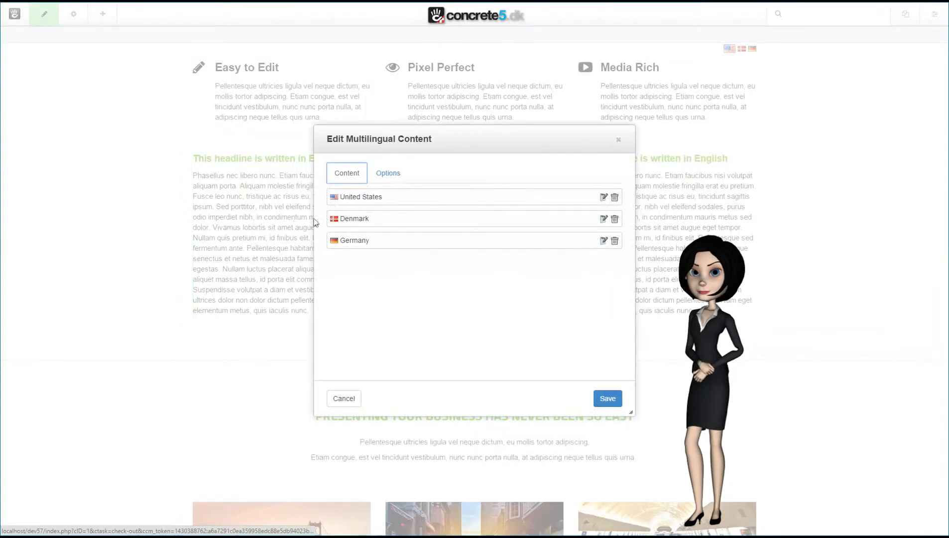
{"action": "left_click", "coordinate": [388, 174]}
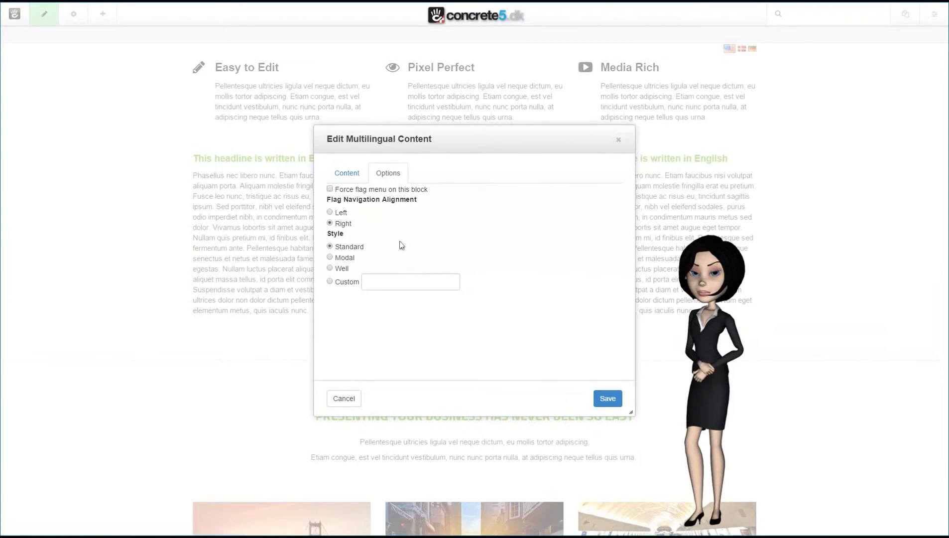
{"action": "left_click", "coordinate": [330, 189]}
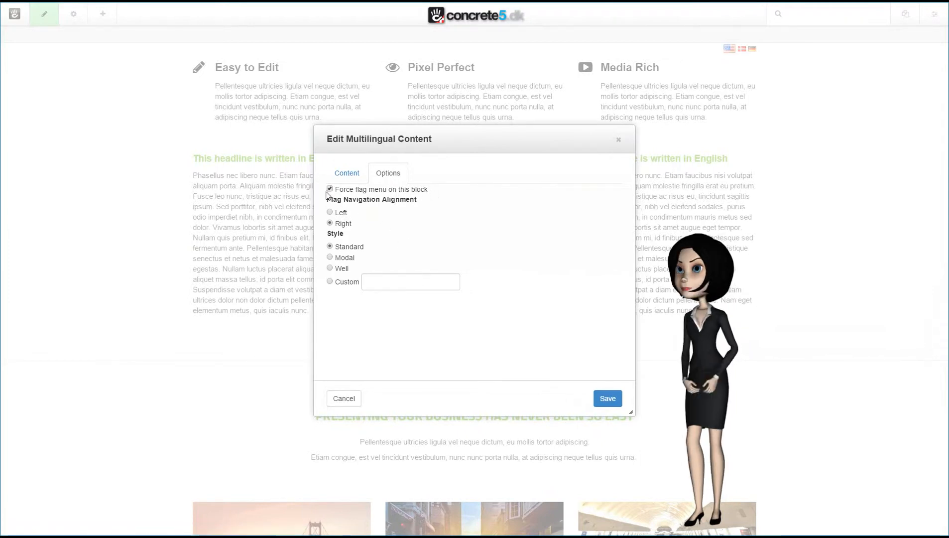
{"action": "left_click", "coordinate": [605, 398]}
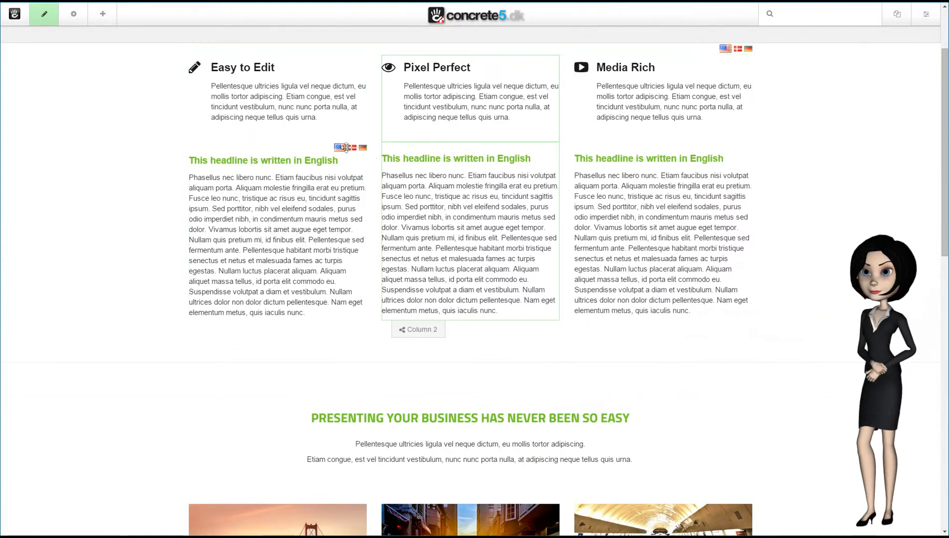
Turn off the forced flag menu on the Column 1 multilingual block and set its style to Modal.
{"action": "left_click", "coordinate": [285, 206]}
{"action": "left_click", "coordinate": [273, 209]}
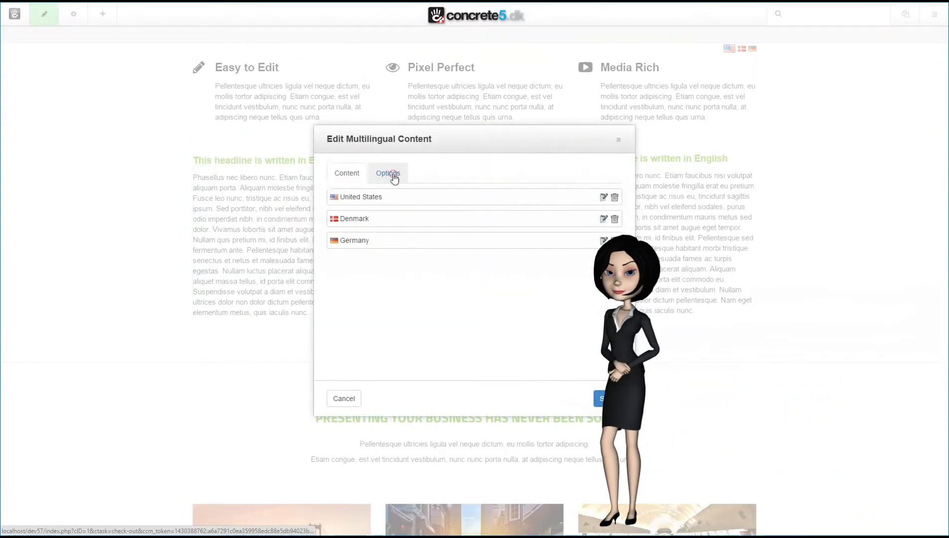
{"action": "left_click", "coordinate": [393, 174]}
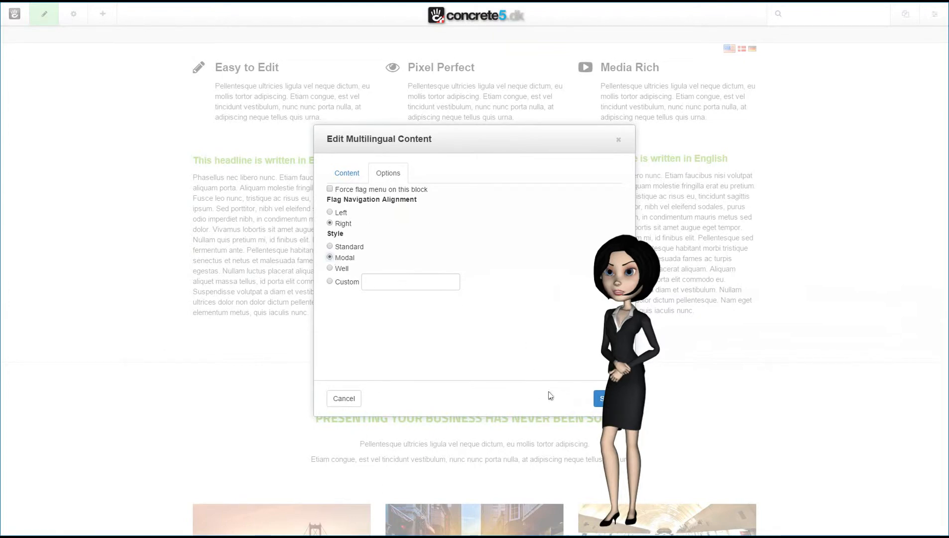
{"action": "left_click", "coordinate": [601, 401]}
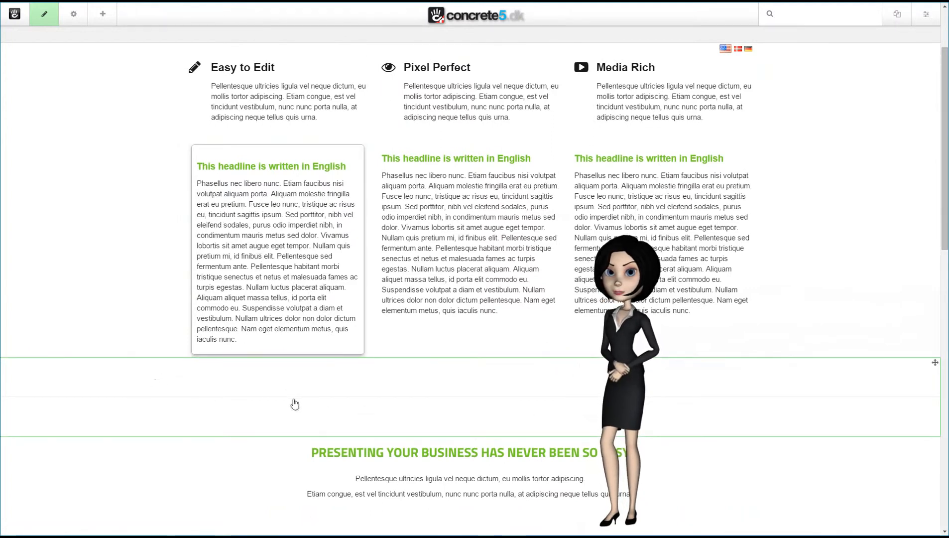
Set the style of the multilingual block under "Pixel Perfect" in Column 2 to Well.
{"action": "left_click", "coordinate": [448, 239]}
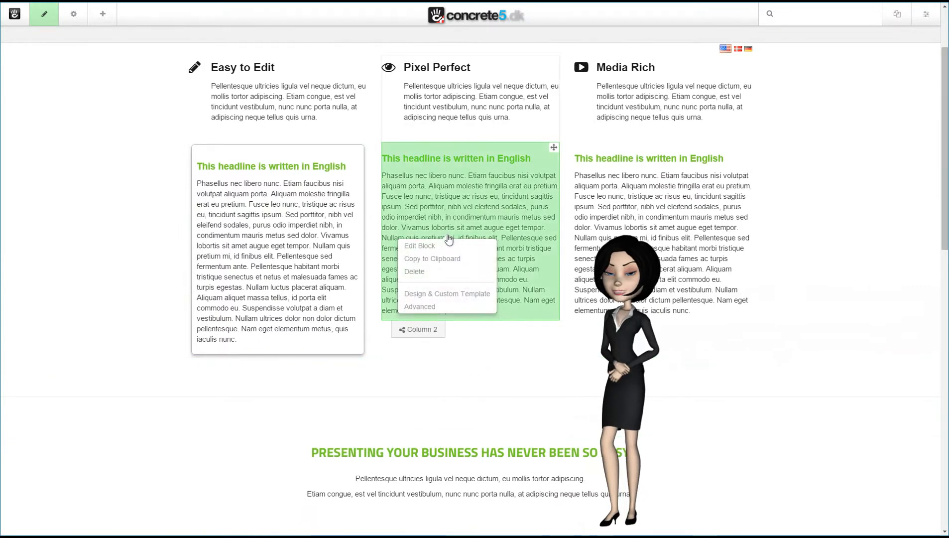
{"action": "left_click", "coordinate": [439, 249]}
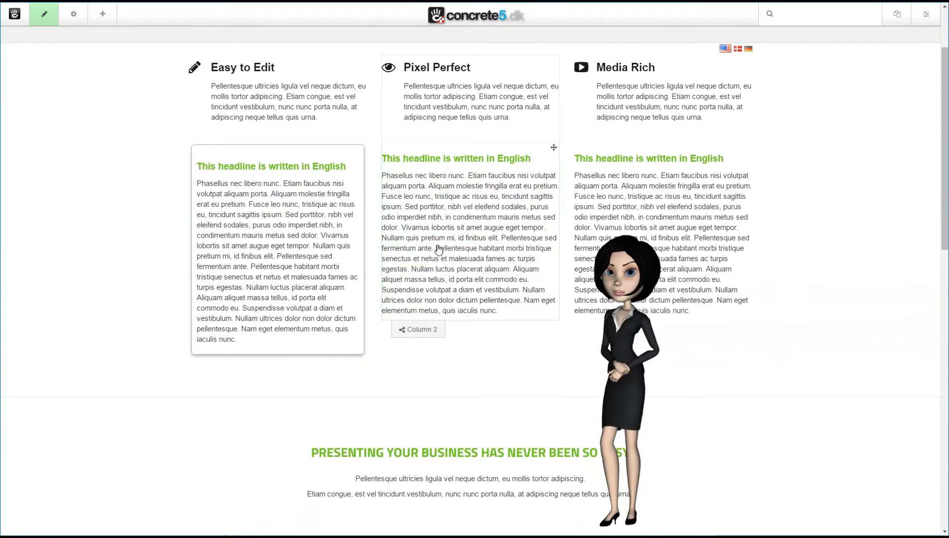
{"action": "left_click", "coordinate": [408, 198]}
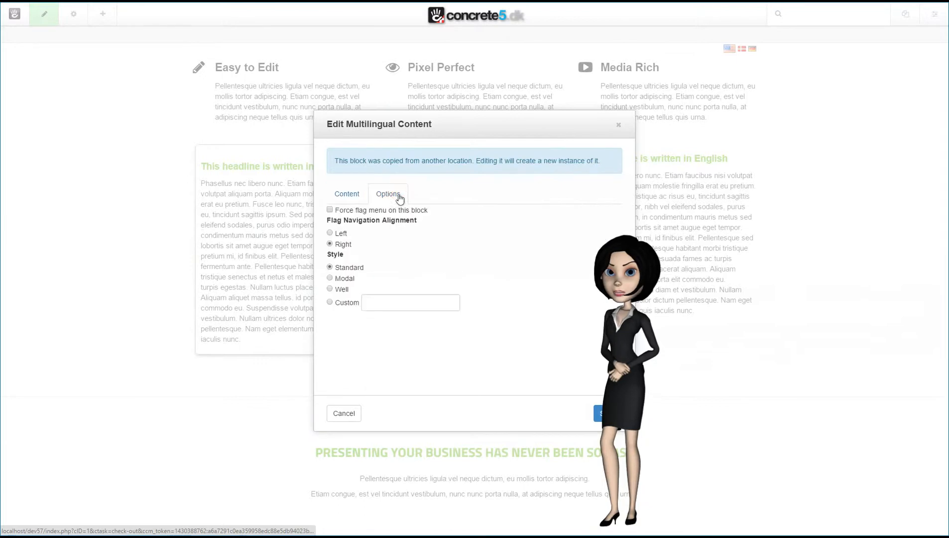
{"action": "left_click", "coordinate": [330, 289]}
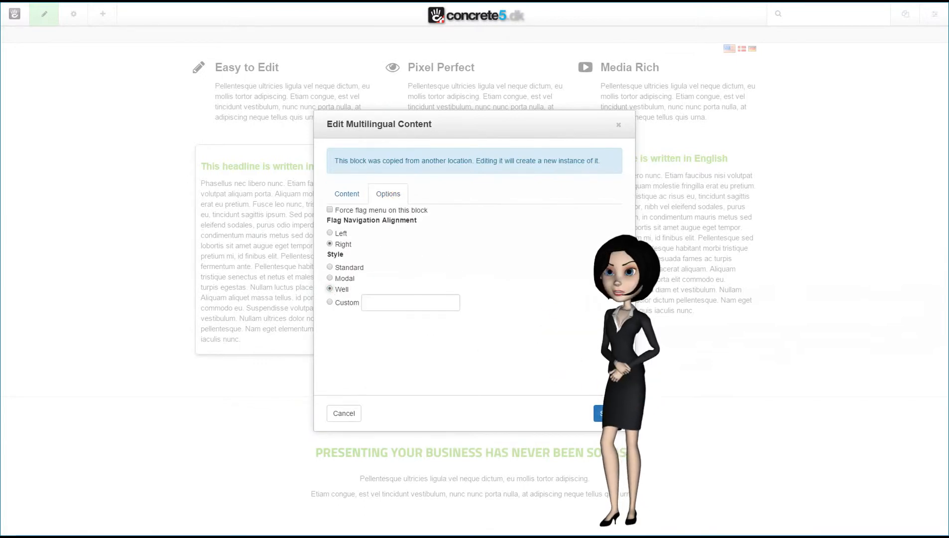
{"action": "left_click", "coordinate": [609, 413]}
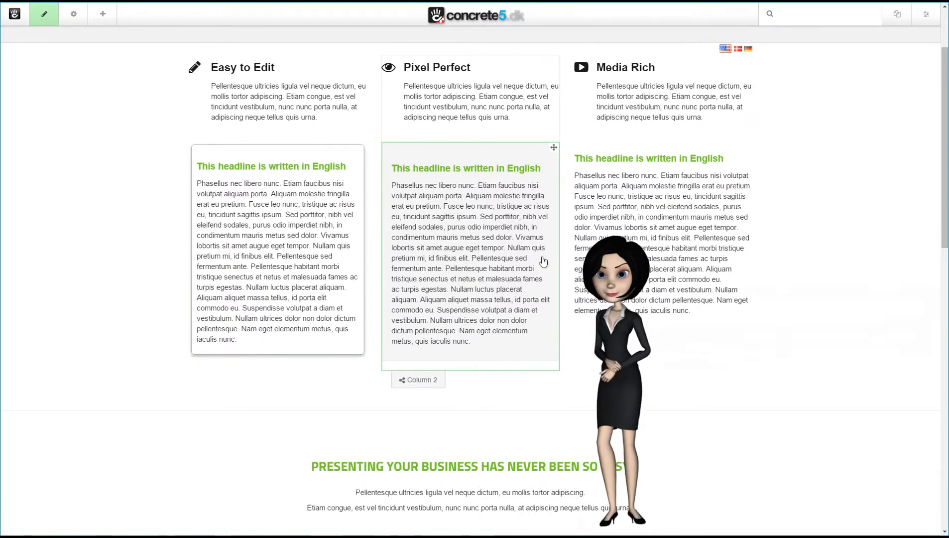
Give the multilingual block in Column 3 the custom style "alert alert-info" and publish the page changes.
{"action": "left_click", "coordinate": [655, 228]}
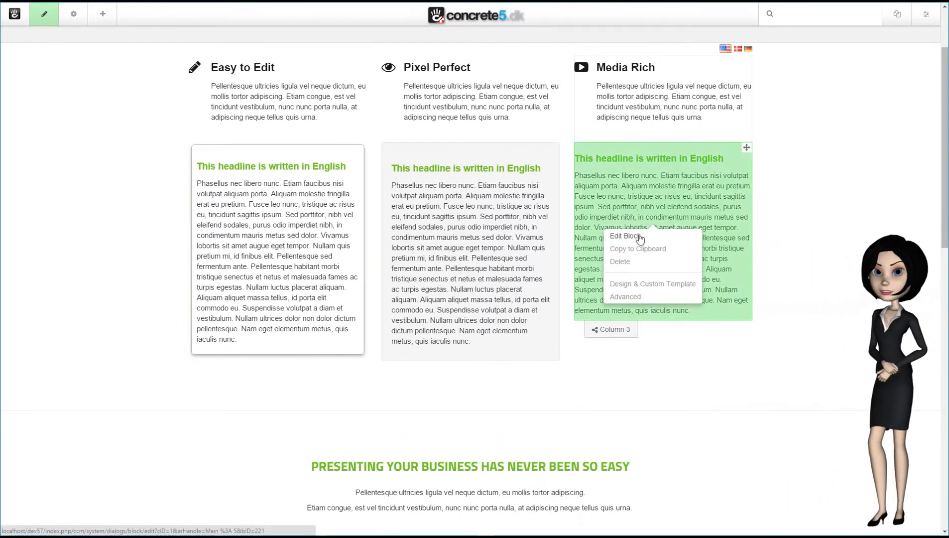
{"action": "left_click", "coordinate": [641, 238]}
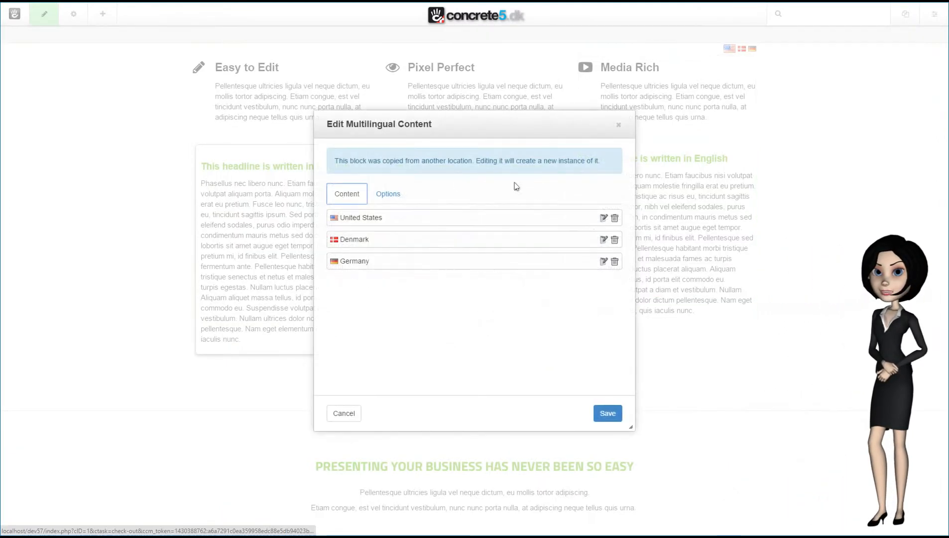
{"action": "left_click", "coordinate": [394, 195]}
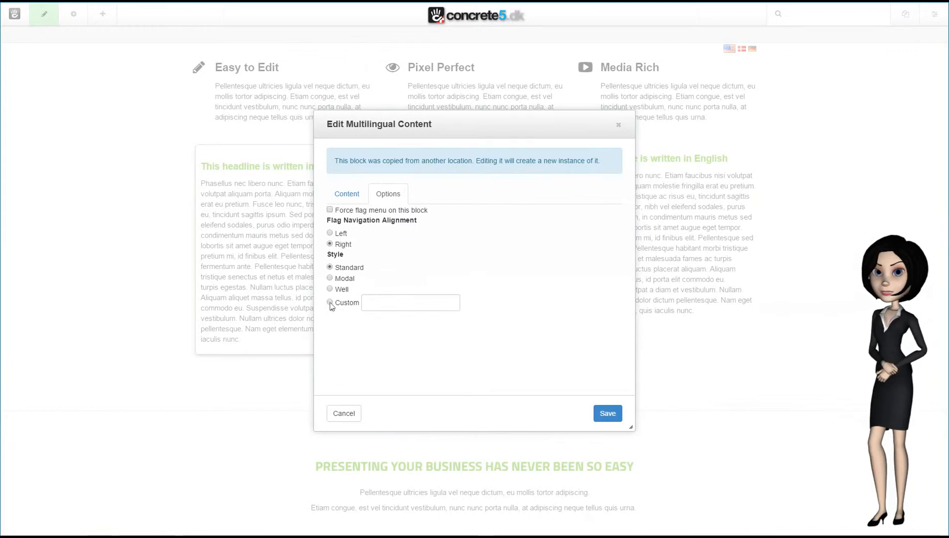
{"action": "left_click", "coordinate": [392, 304]}
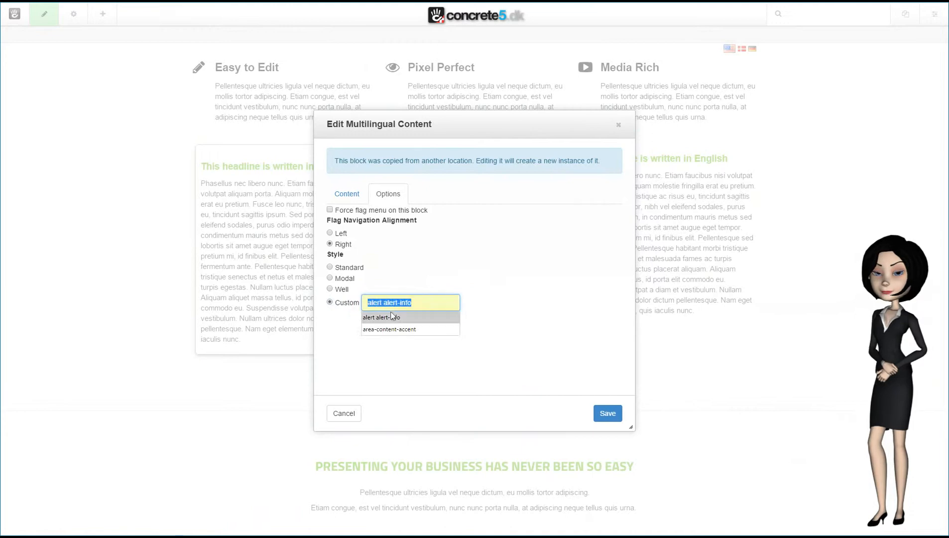
{"action": "left_click", "coordinate": [392, 318]}
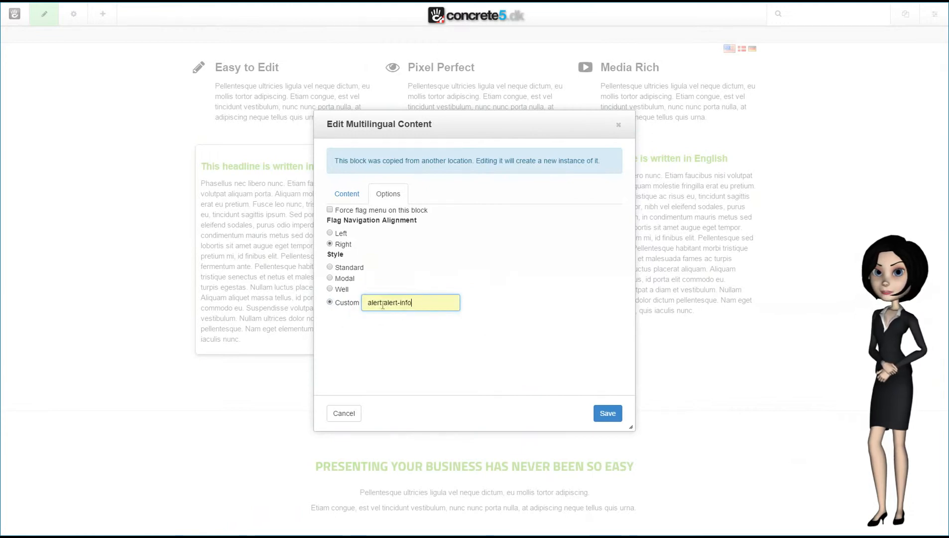
{"action": "left_click", "coordinate": [611, 418]}
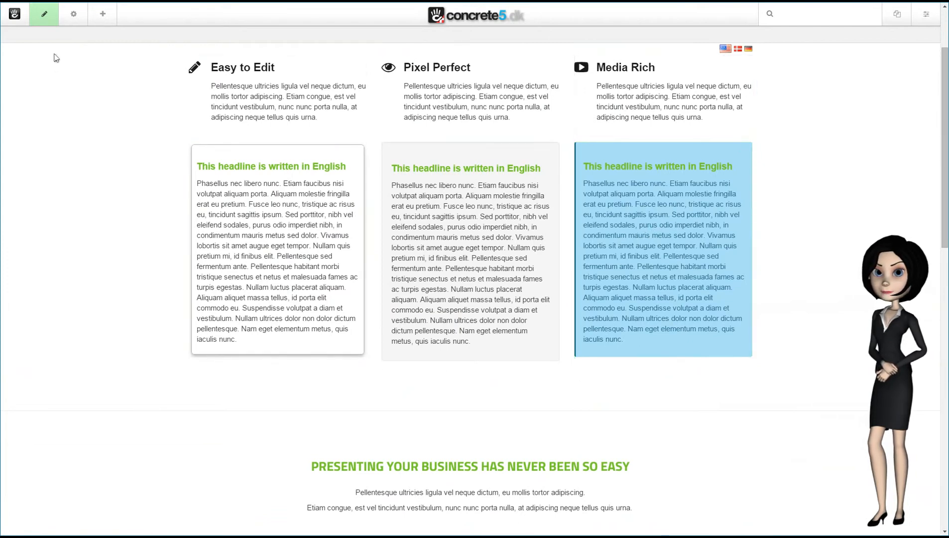
{"action": "left_click", "coordinate": [44, 13]}
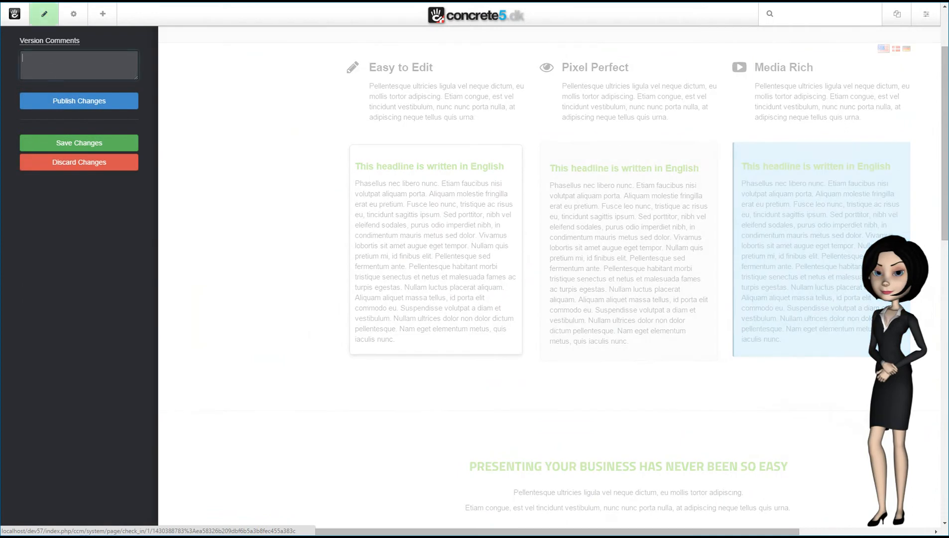
{"action": "left_click", "coordinate": [61, 106]}
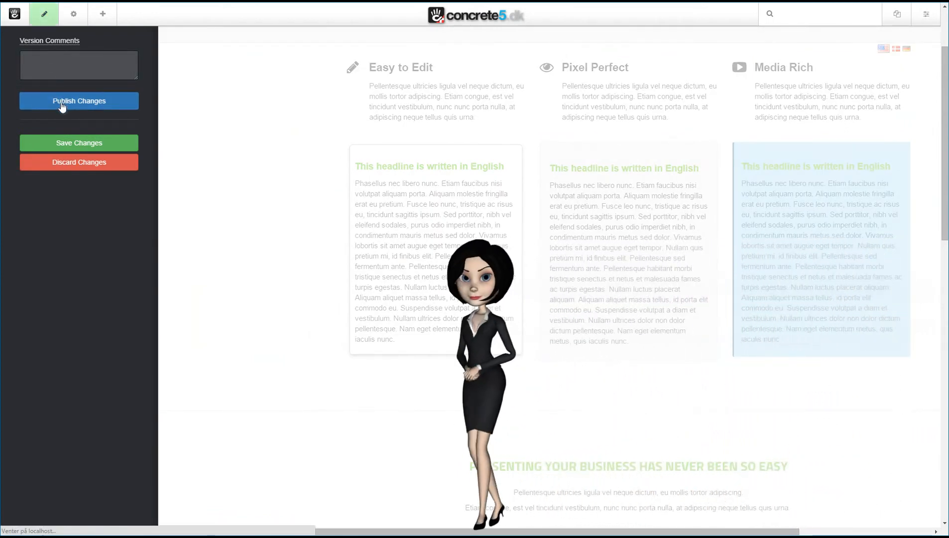
Check the three styled blocks on the published page in Danish, German and English using the shared flags.
{"action": "scroll", "coordinate": [253, 117], "scroll_direction": "down", "scroll_amount": 4}
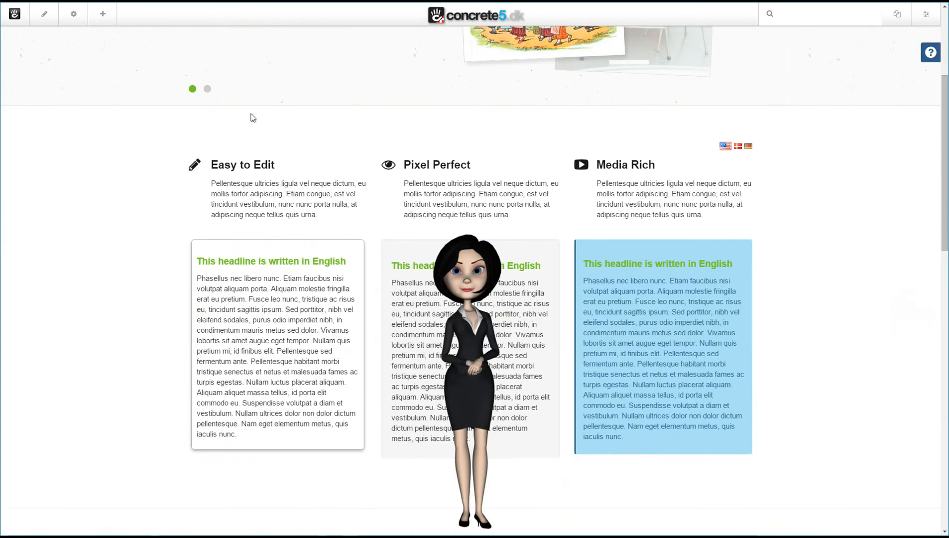
{"action": "scroll", "coordinate": [253, 117], "scroll_direction": "down", "scroll_amount": 1}
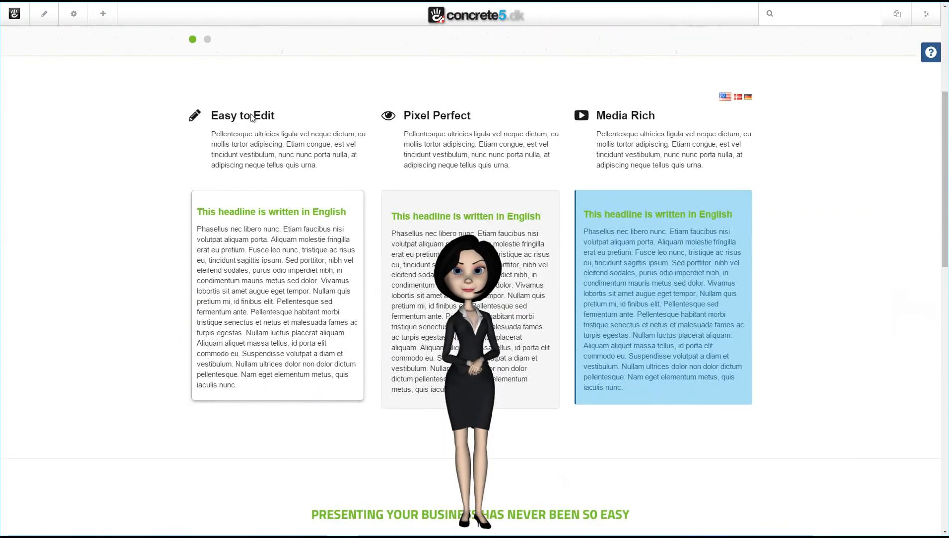
{"action": "left_click", "coordinate": [737, 98]}
{"action": "left_click", "coordinate": [748, 98]}
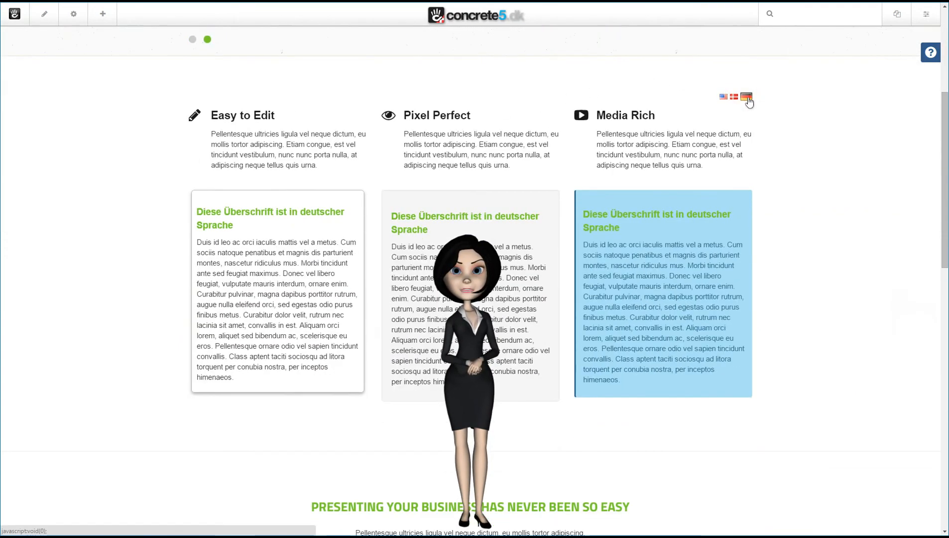
{"action": "left_click", "coordinate": [737, 98]}
{"action": "left_click", "coordinate": [725, 98]}
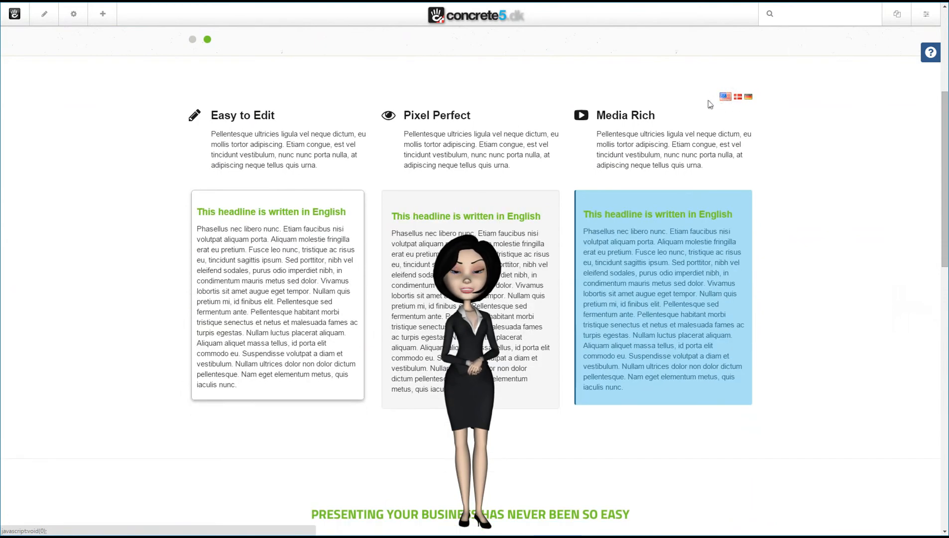